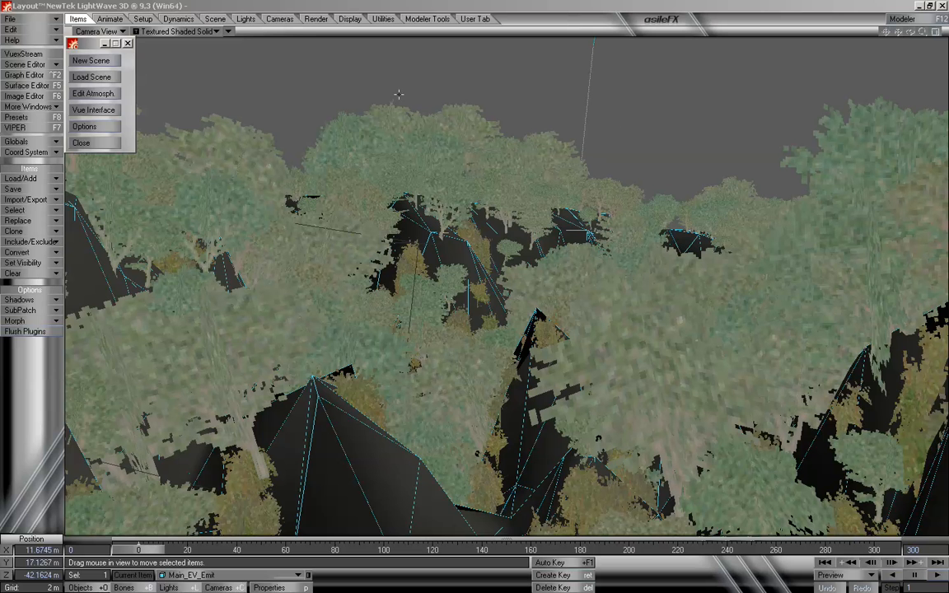
View the scene in Perspective and as a Schematic, panning the schematic to centre the item nodes.
click(108, 32)
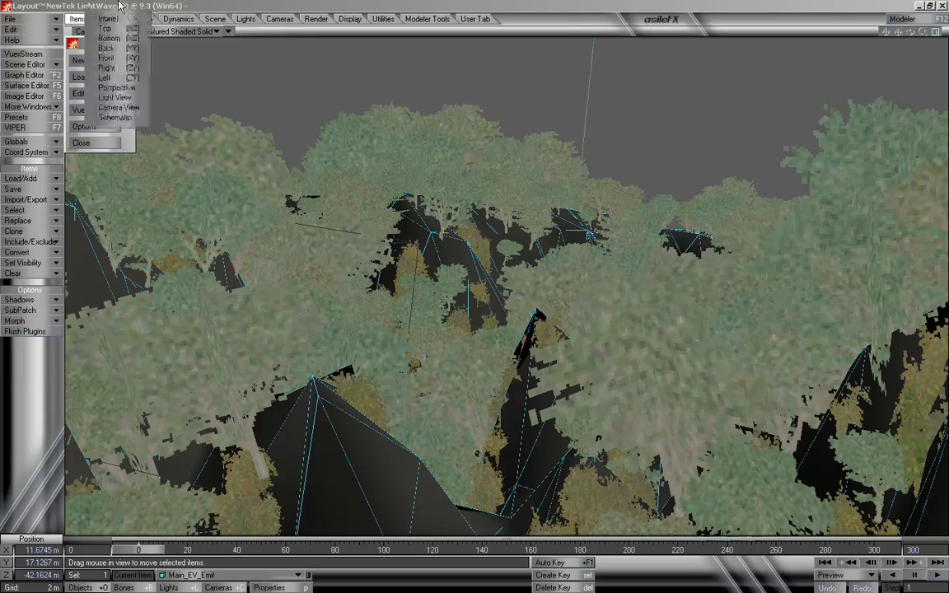
click(115, 87)
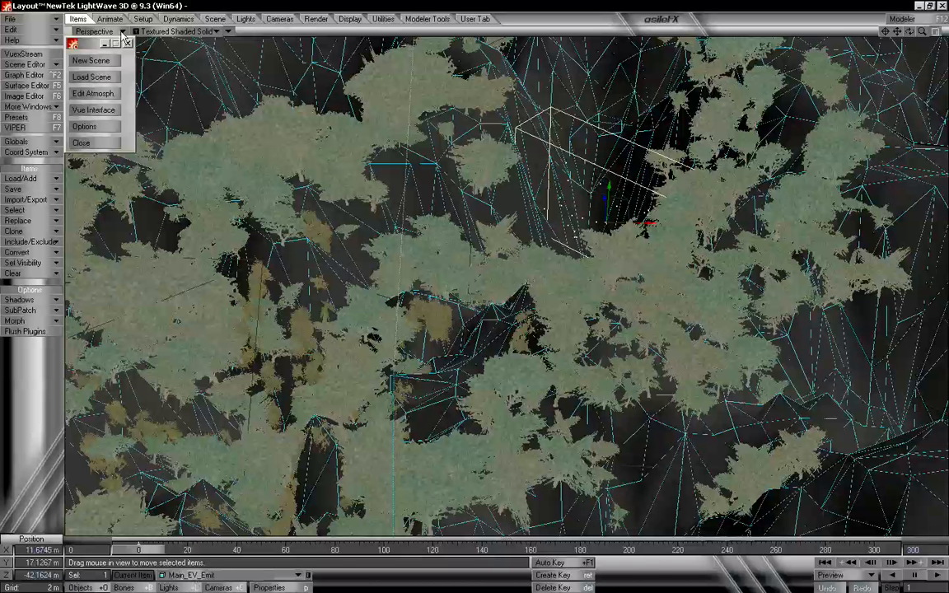
click(121, 33)
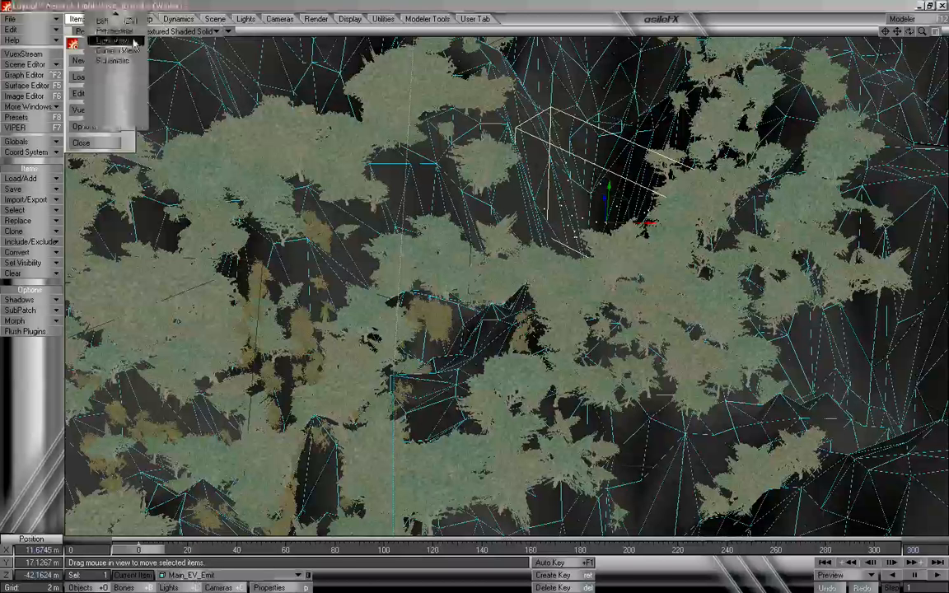
click(113, 60)
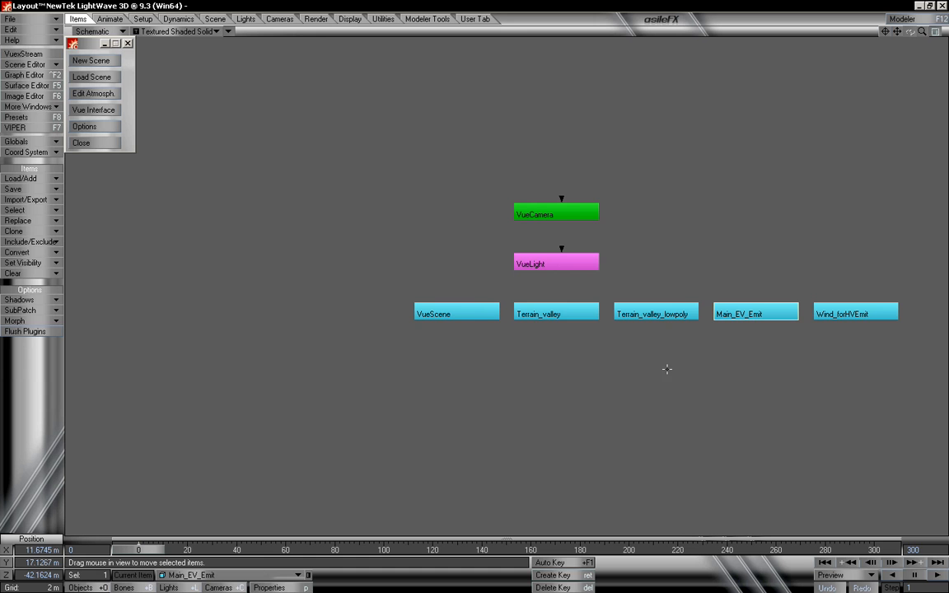
drag(897, 32, 694, 30)
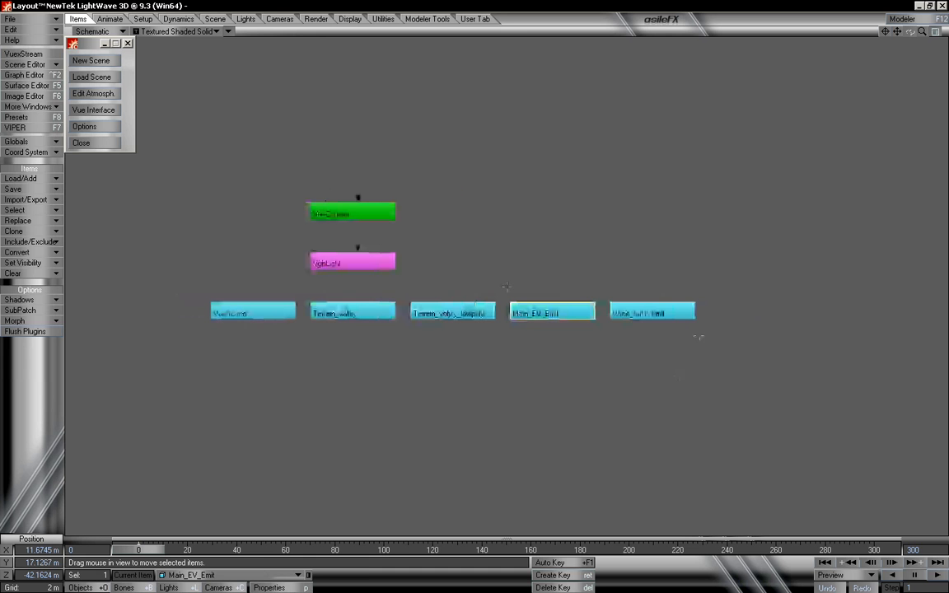
Rename the null object Main_EV_Emit as Main_HV_Emit and return the viewport to Camera View.
right_click(554, 319)
click(546, 356)
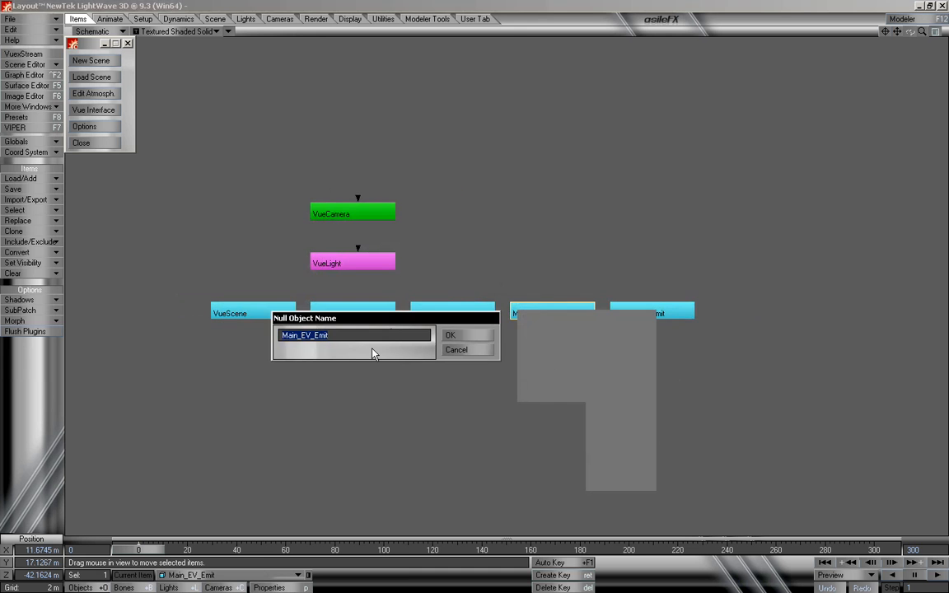
click(313, 336)
key(BackSpace)
key(BackSpace)
text(HV)
click(467, 335)
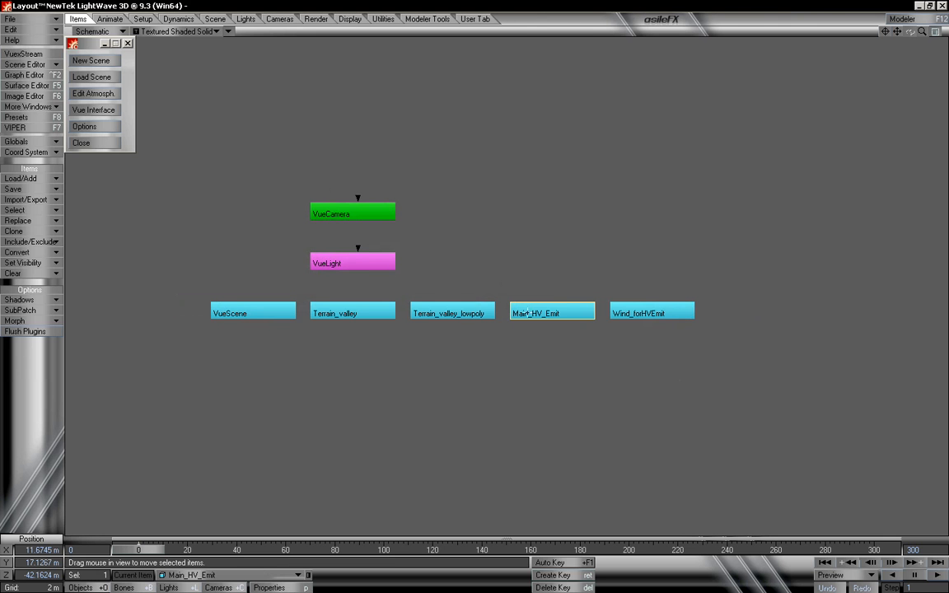
drag(497, 247, 526, 255)
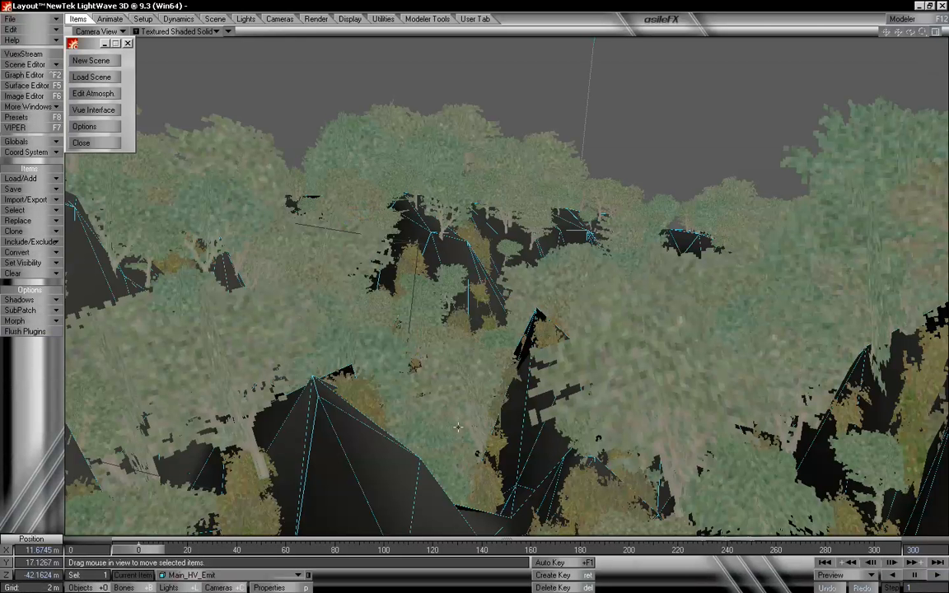
Review the FX Collision settings and available groups of Terrain_valley_lowpoly in its object properties.
click(279, 588)
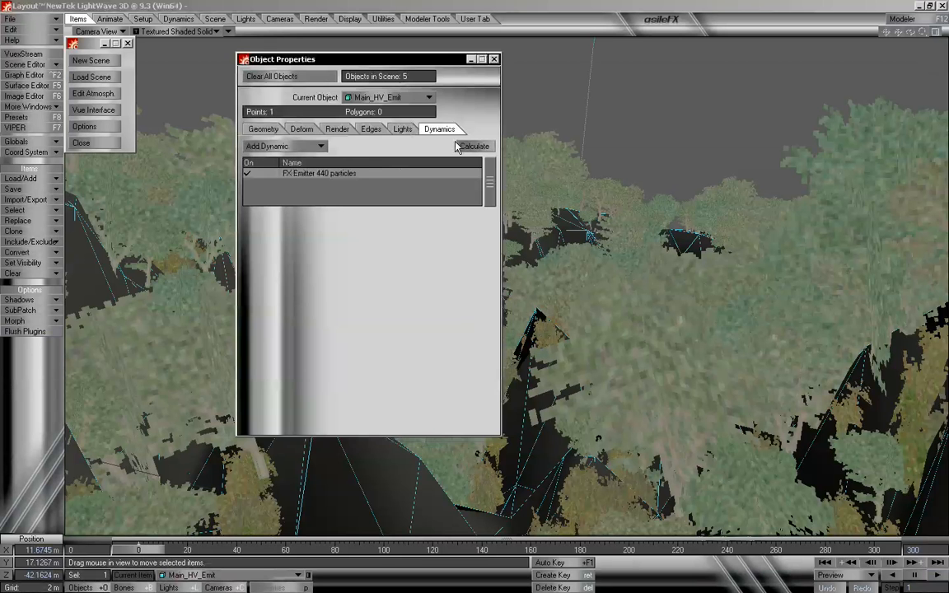
drag(375, 62, 262, 59)
click(268, 94)
click(260, 82)
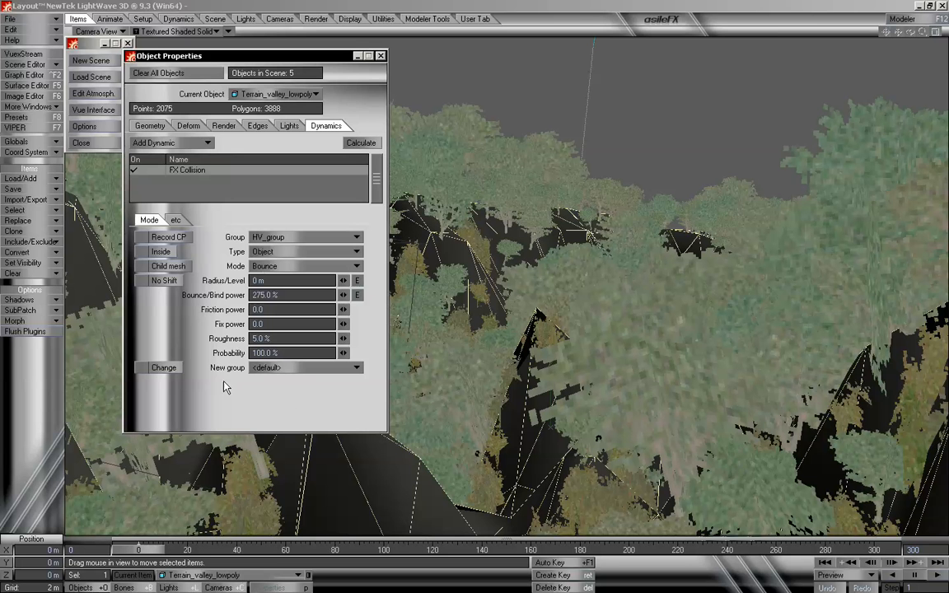
click(263, 367)
click(284, 366)
click(280, 365)
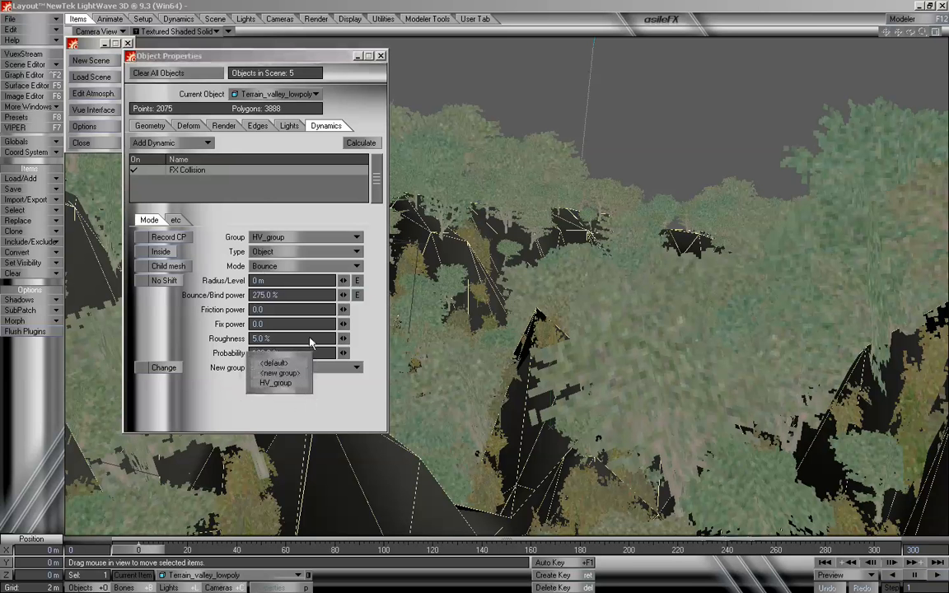
click(208, 236)
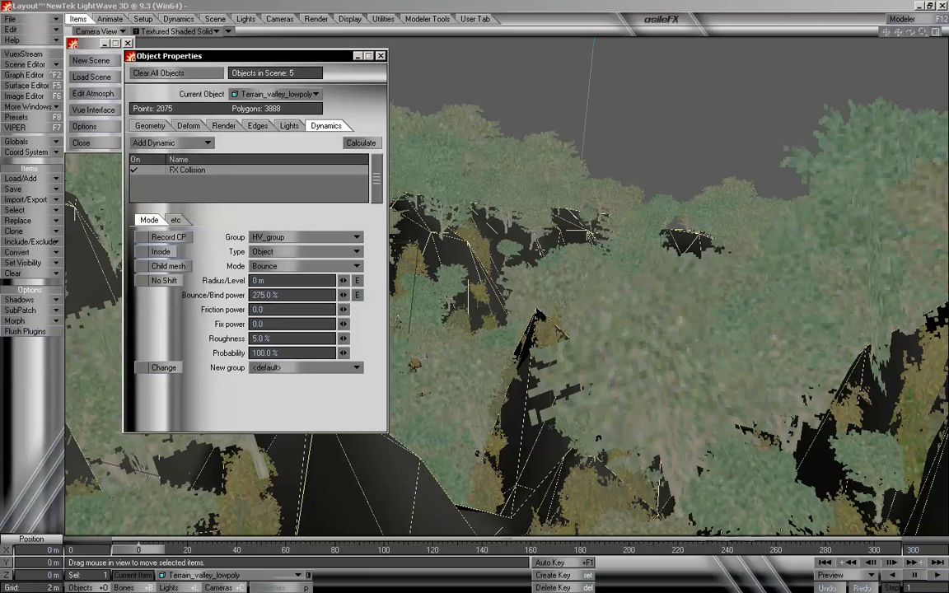
click(382, 55)
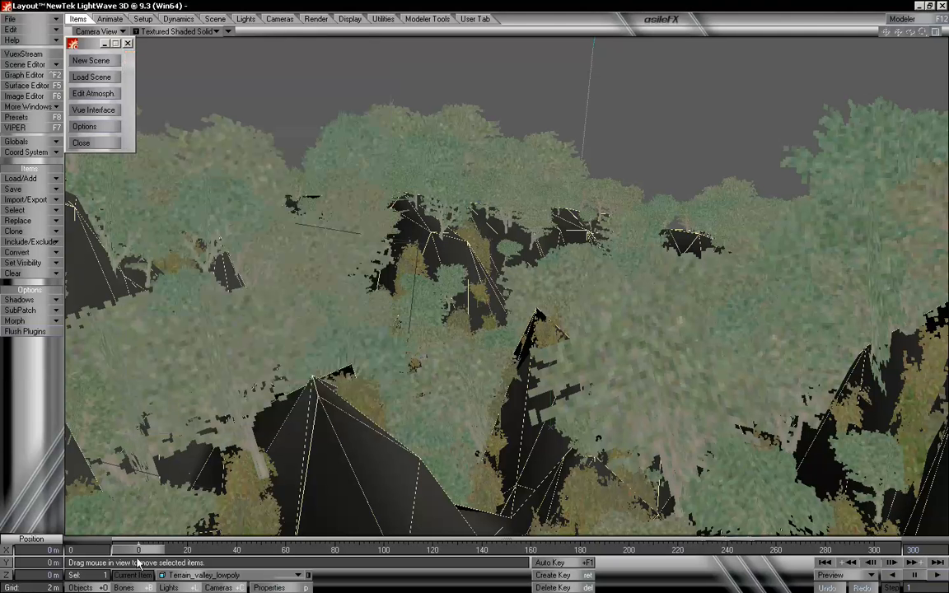
Move the timeline to frame 236 and open the VIPER preview window.
drag(137, 549, 717, 550)
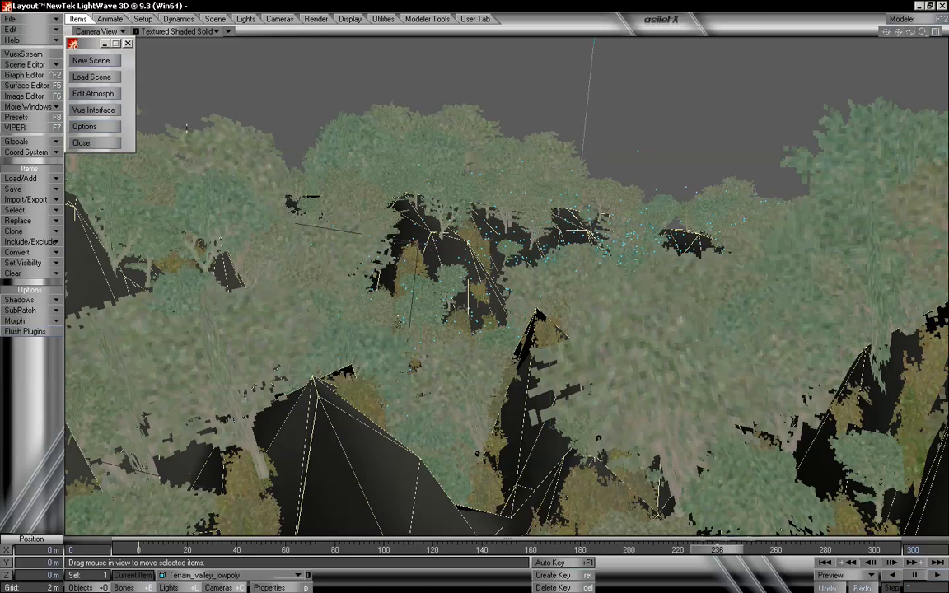
click(53, 130)
drag(189, 50, 251, 52)
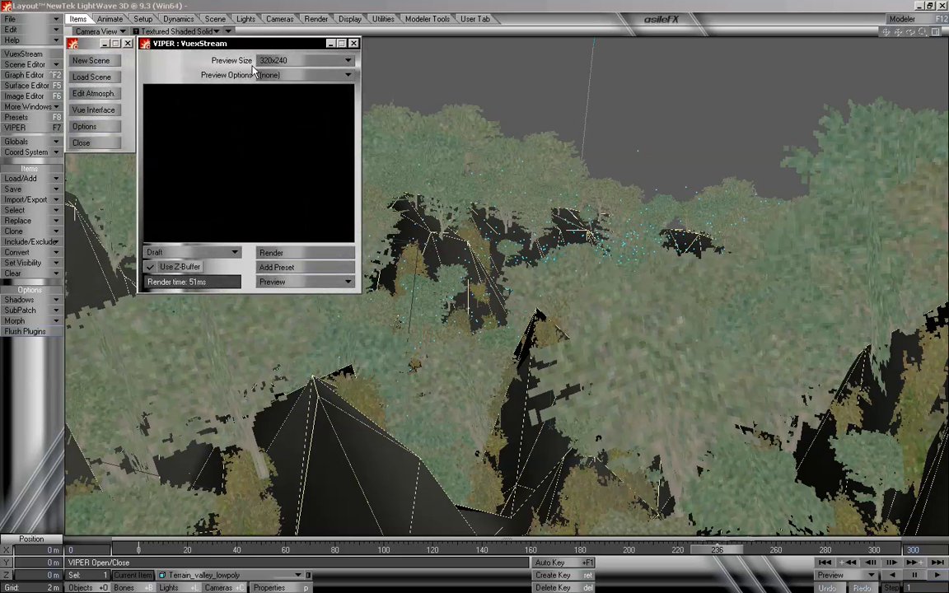
Add the HyperVoxels 3.0 volumetric to the scene effects and turn off Volumetric Antialiasing.
key(ctrl+F6)
drag(246, 57, 265, 252)
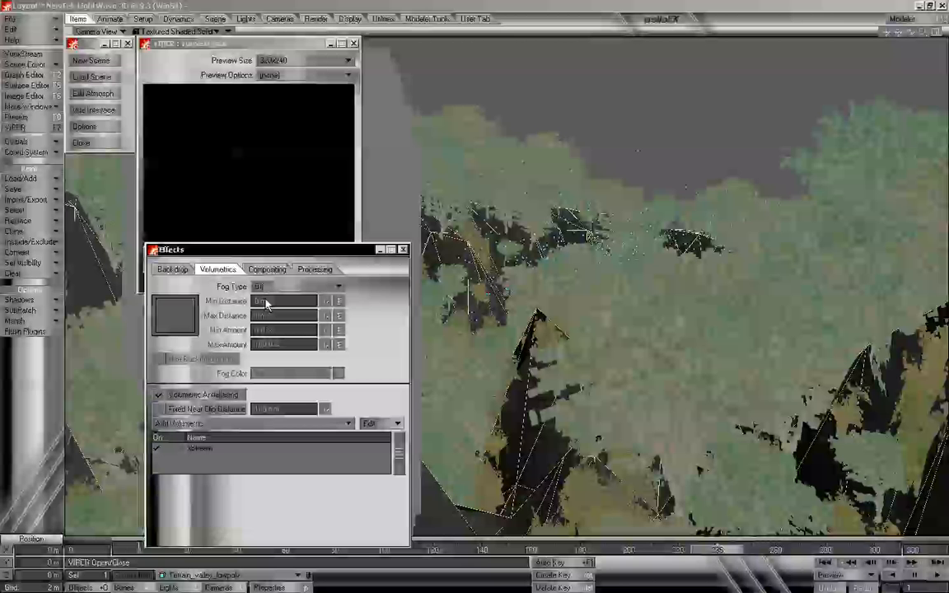
click(263, 423)
click(269, 424)
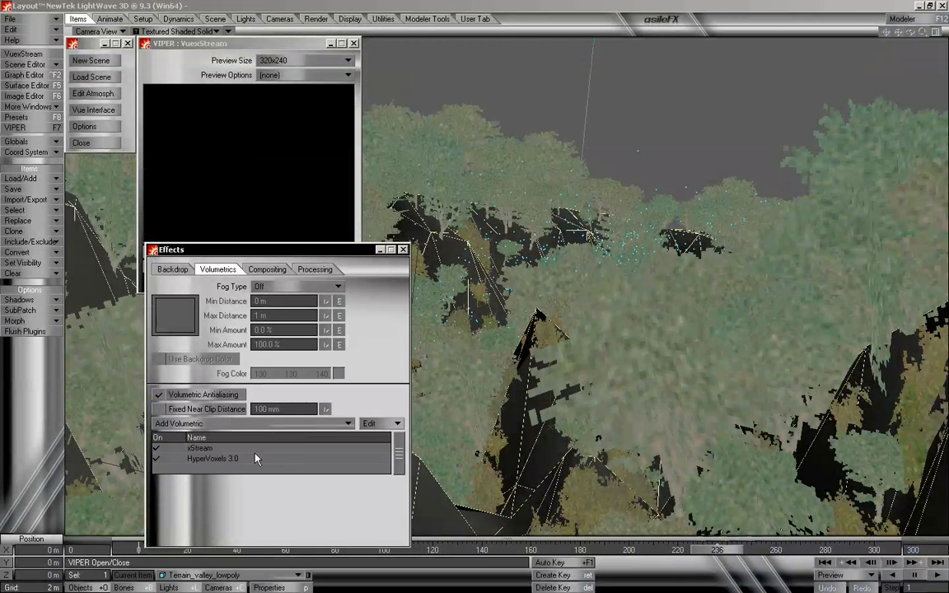
click(231, 397)
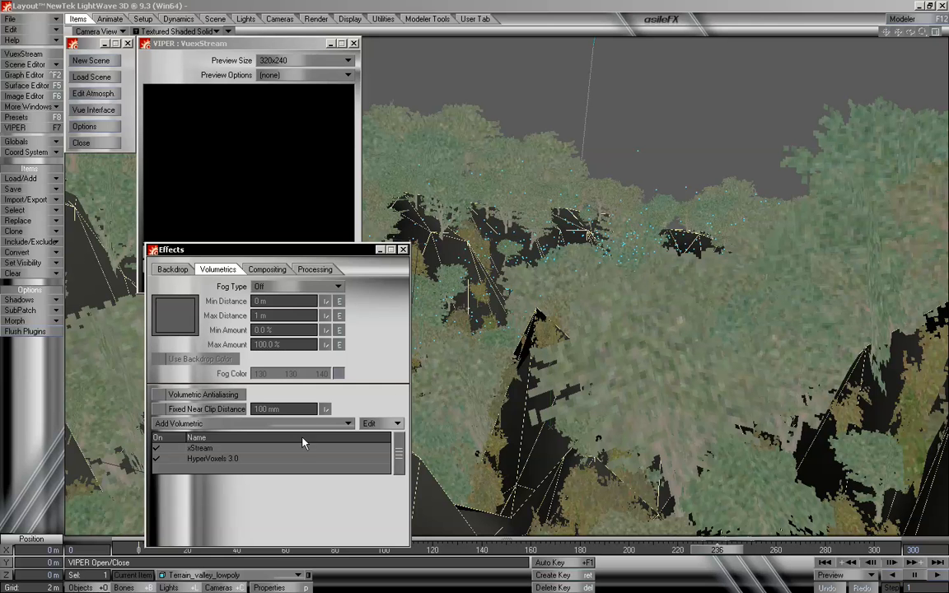
drag(294, 256, 510, 50)
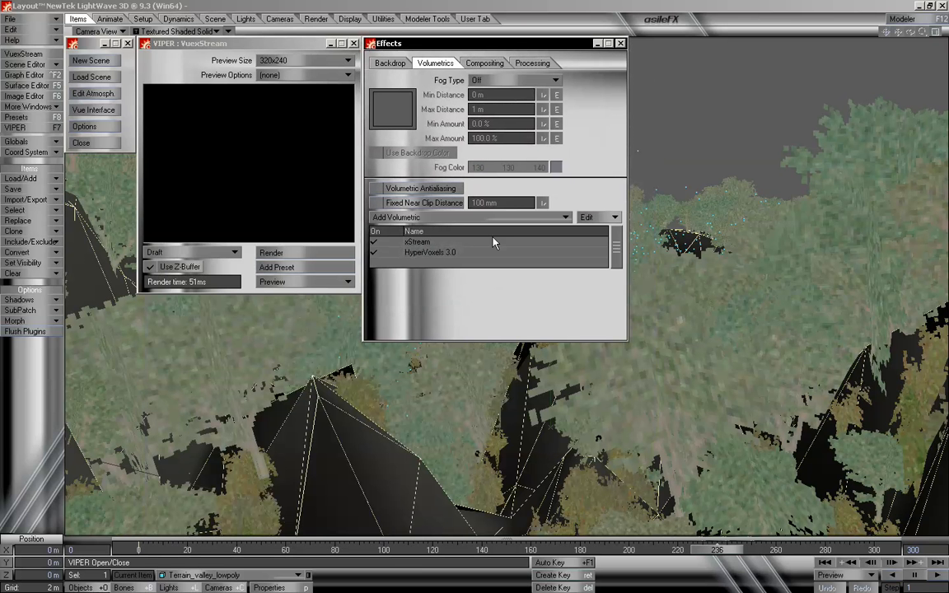
Open the HyperVoxels 3.0 settings and activate HyperVoxels for Main_HV_Emit.
double_click(439, 256)
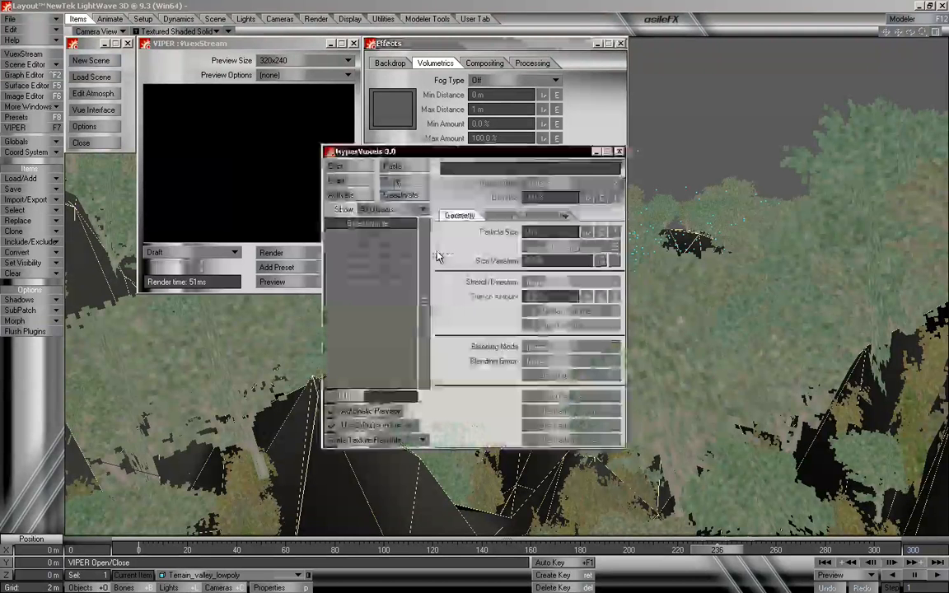
drag(456, 152, 480, 42)
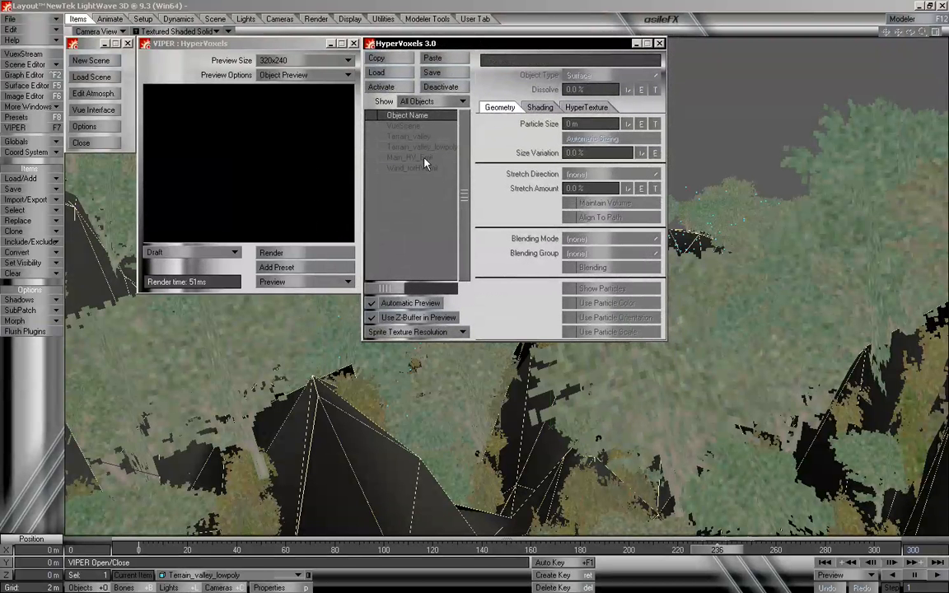
click(413, 158)
double_click(419, 160)
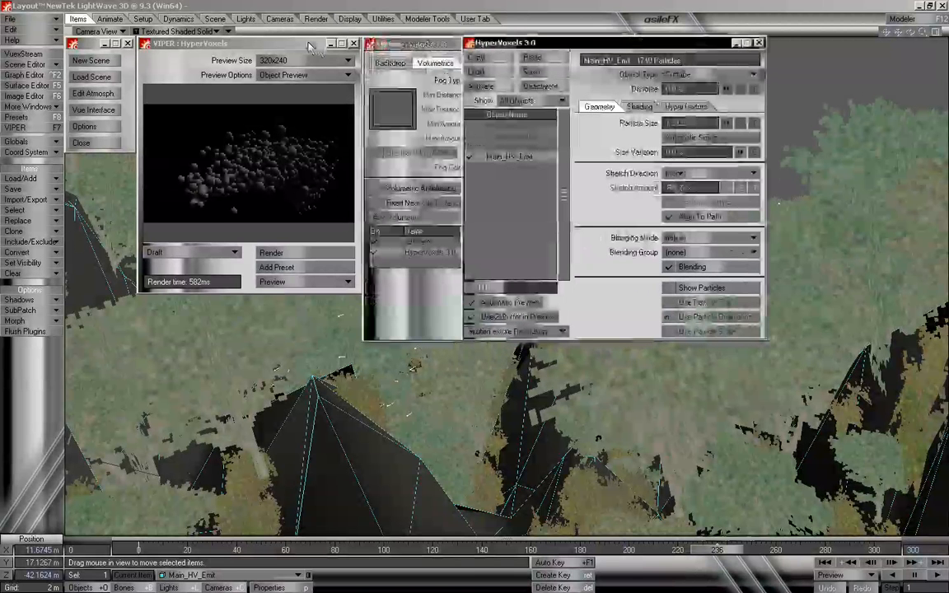
Enlarge the VIPER preview to 640x480, examine the emitter's HyperVoxels, and close the preview.
click(305, 60)
click(315, 78)
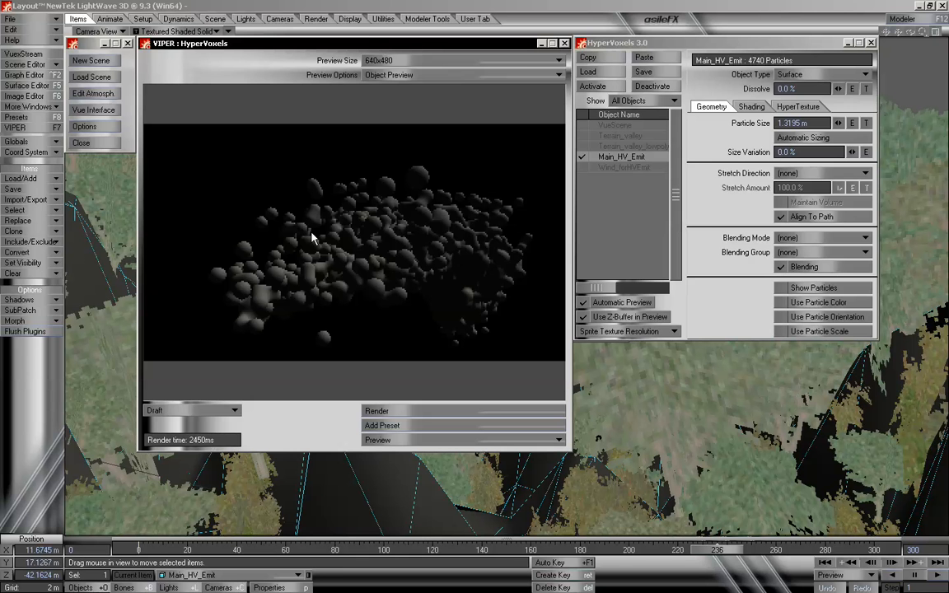
click(565, 43)
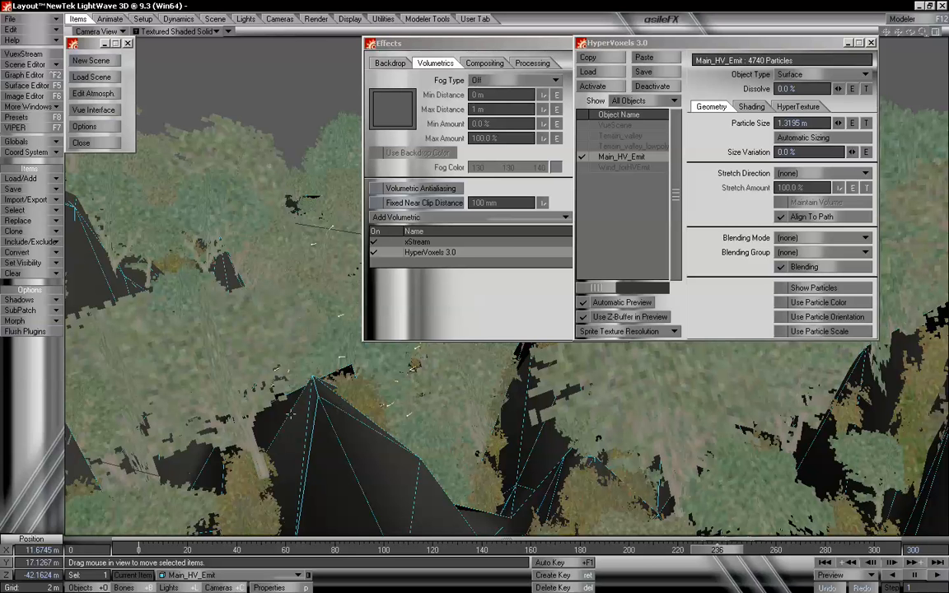
Set the Object Dissolve of Terrain_valley_lowpoly to 100% in its render properties.
click(214, 575)
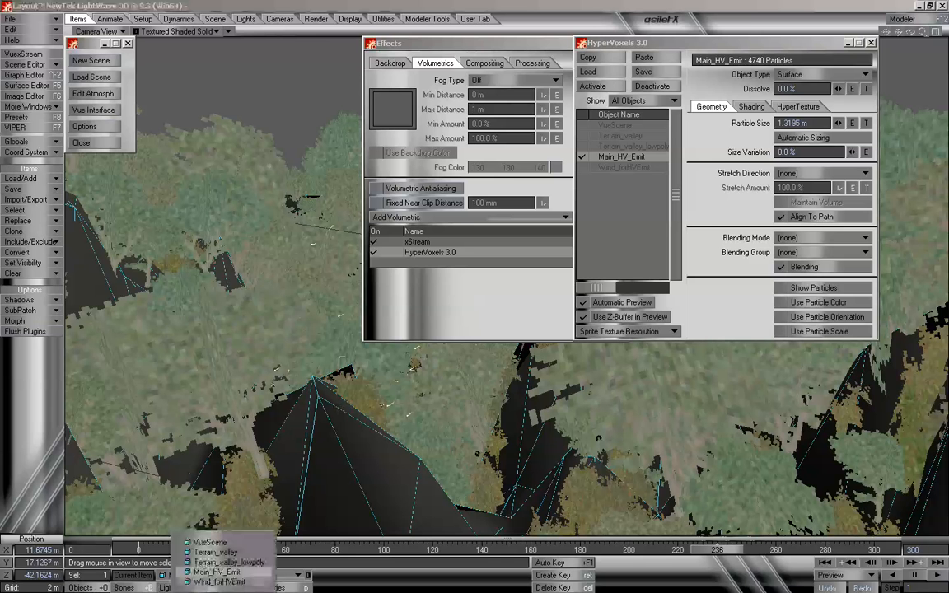
click(227, 562)
key(p)
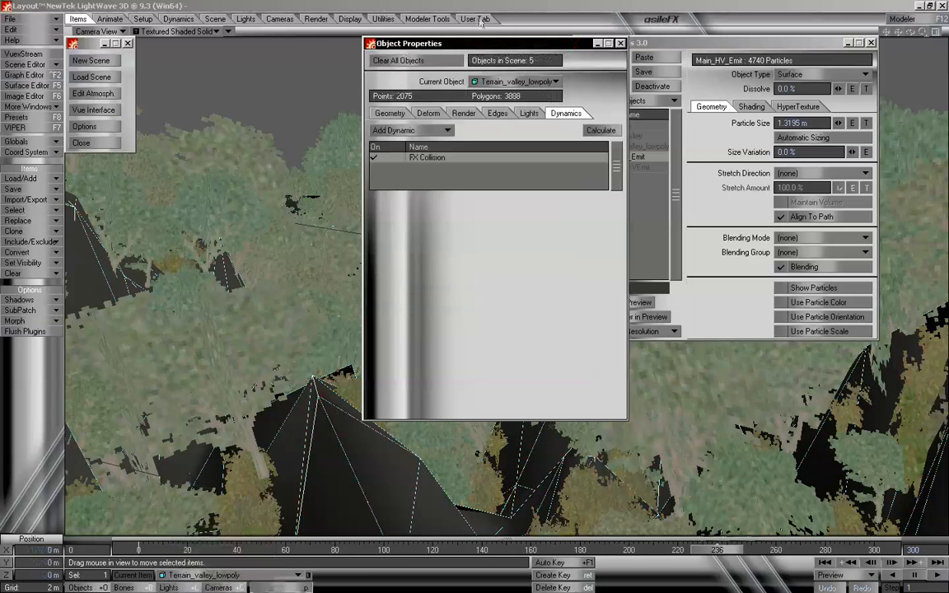
drag(431, 43, 160, 124)
click(204, 193)
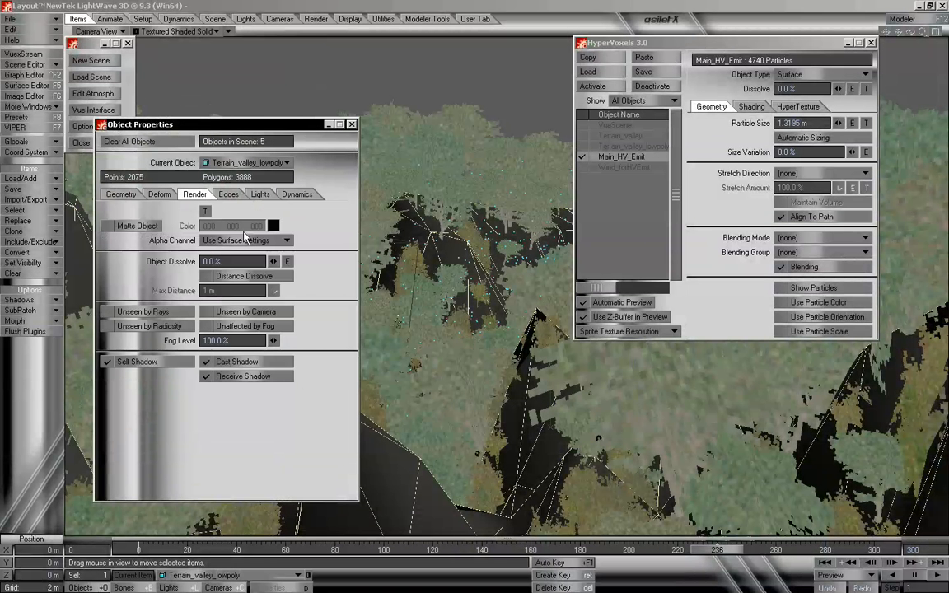
click(231, 261)
text(100)
key(Return)
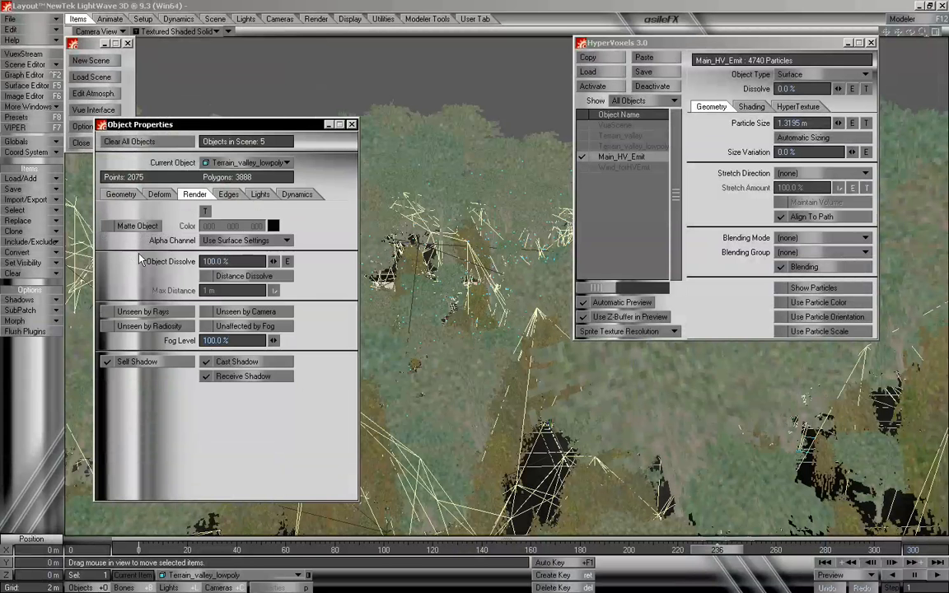
Set the Object Dissolve of the Terrain_valley object to 0%.
click(250, 163)
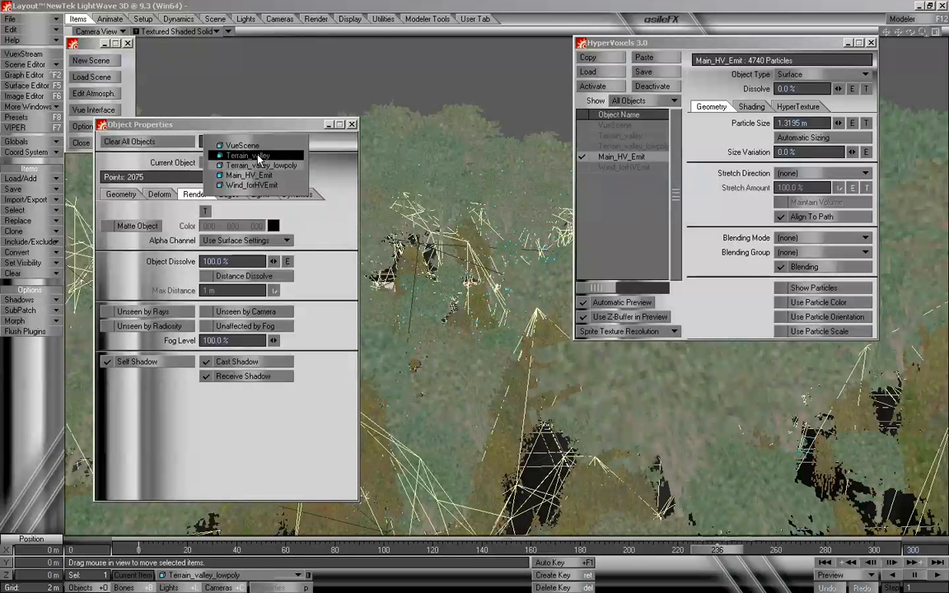
click(260, 156)
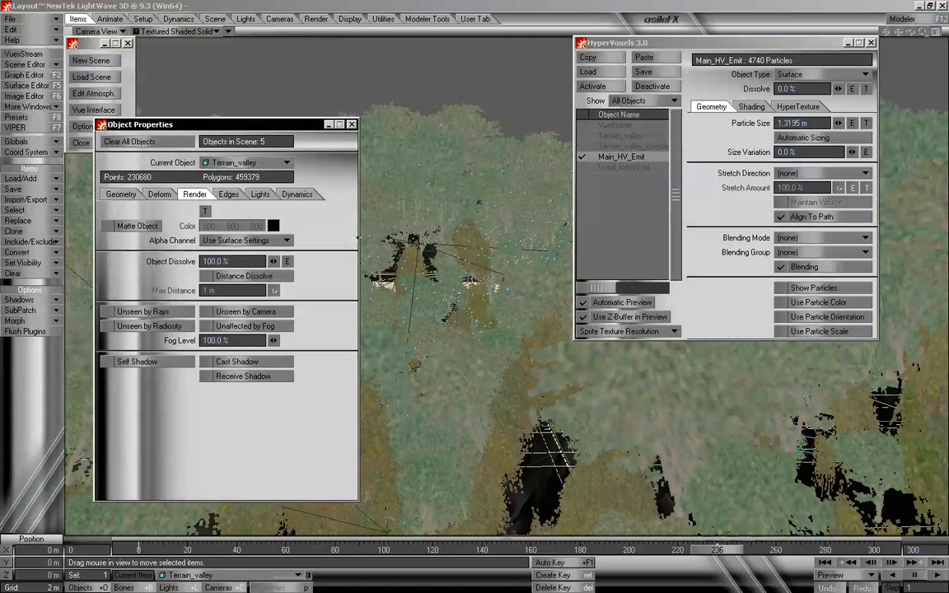
click(221, 261)
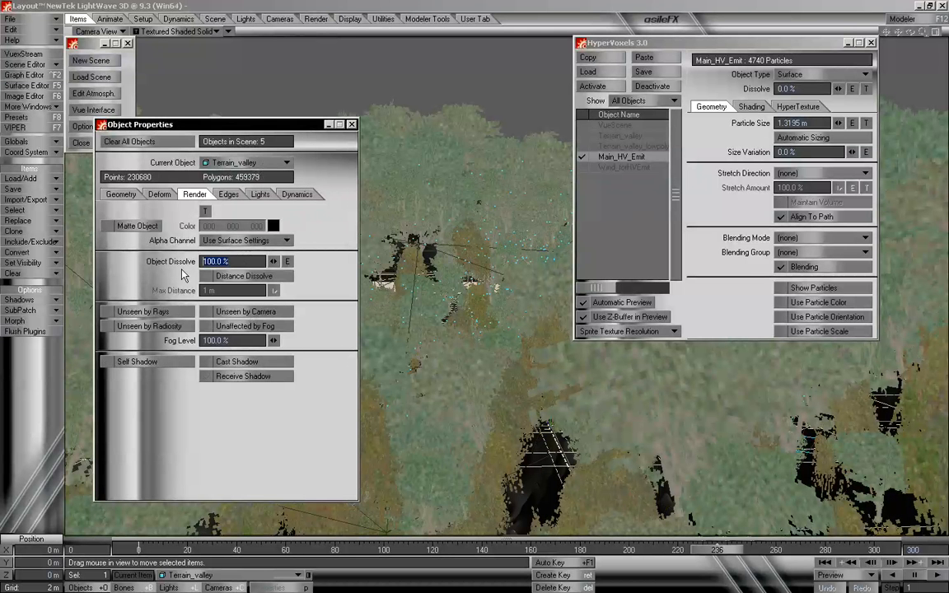
text(0)
key(Tab)
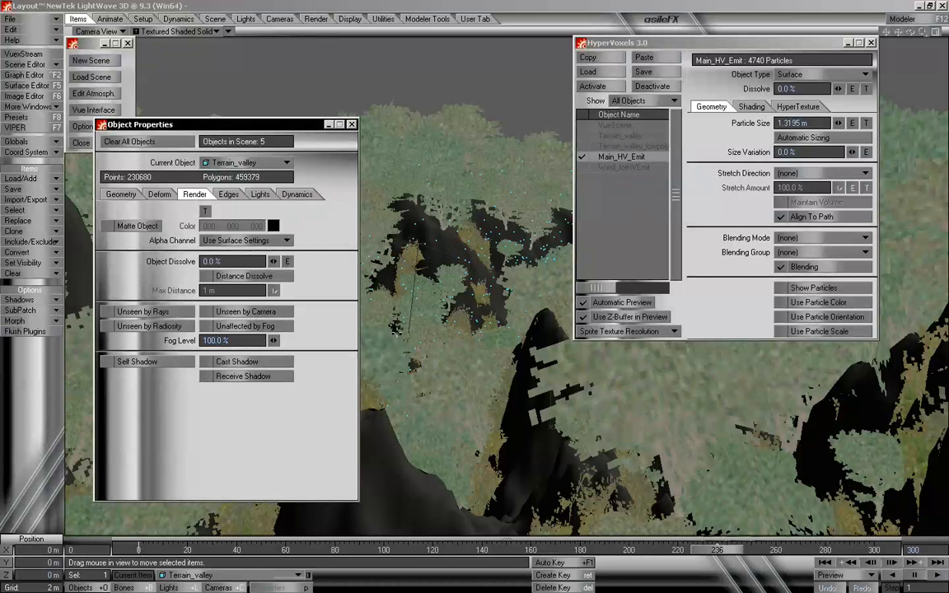
Set the Object Dissolve of VueScene to 100% and close the object properties.
click(242, 163)
click(225, 154)
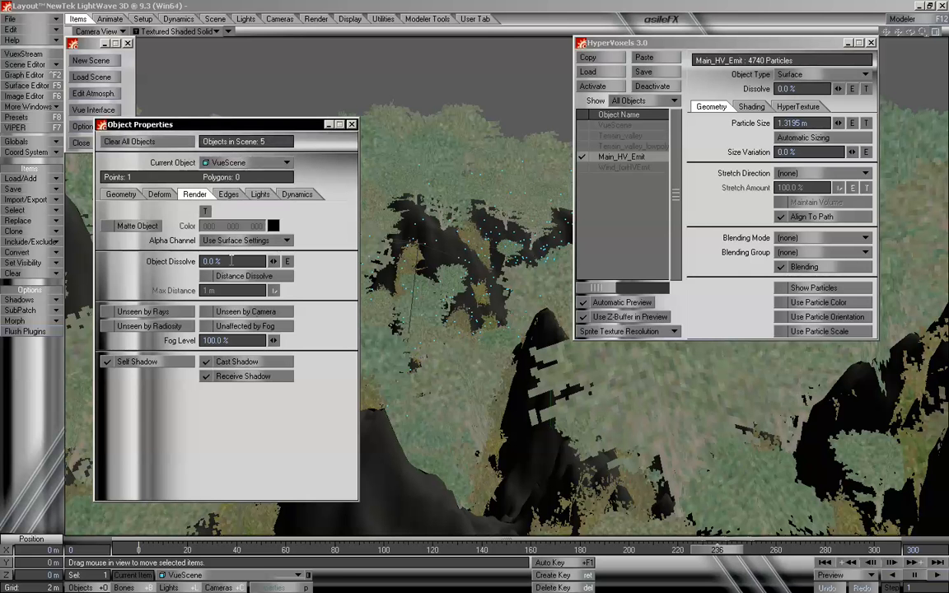
text(100)
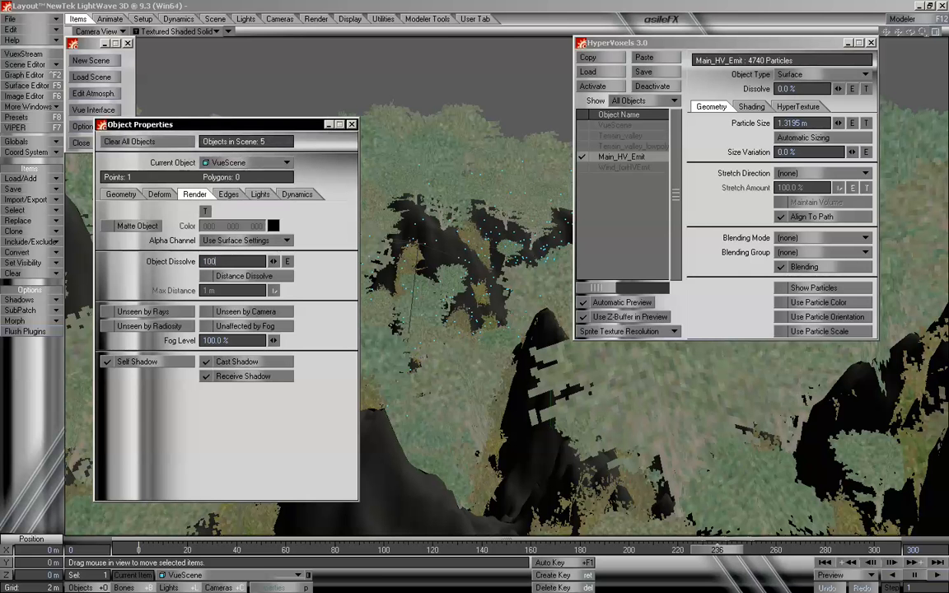
key(Tab)
key(Return)
click(353, 125)
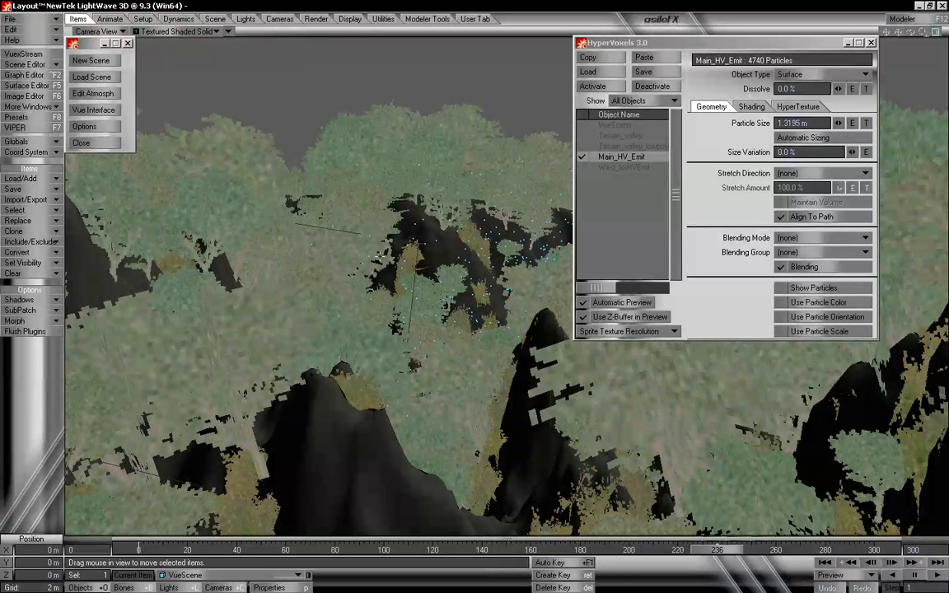
Review the scene's volumetric effects and the camera properties of VueCamera.
key(ctrl+F6)
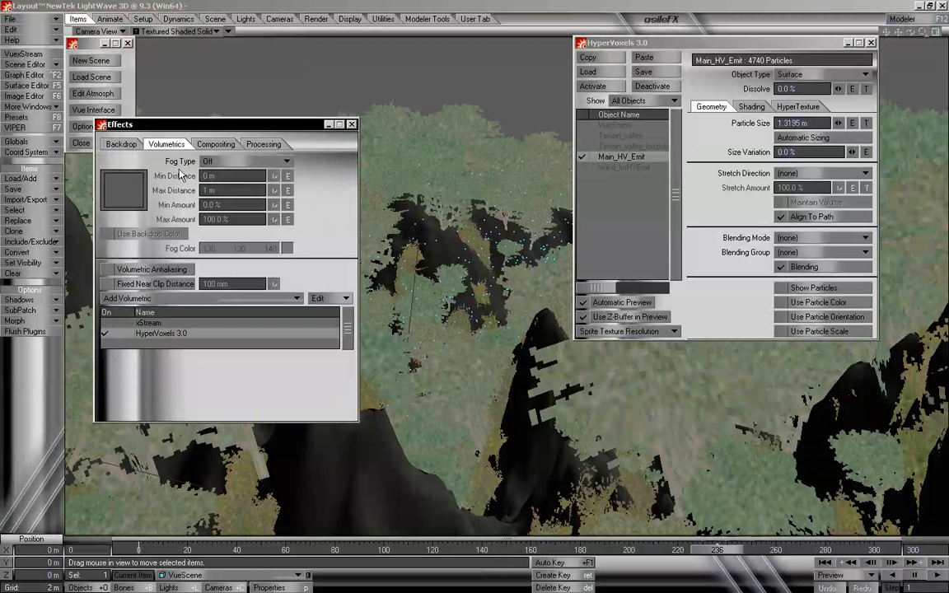
click(351, 125)
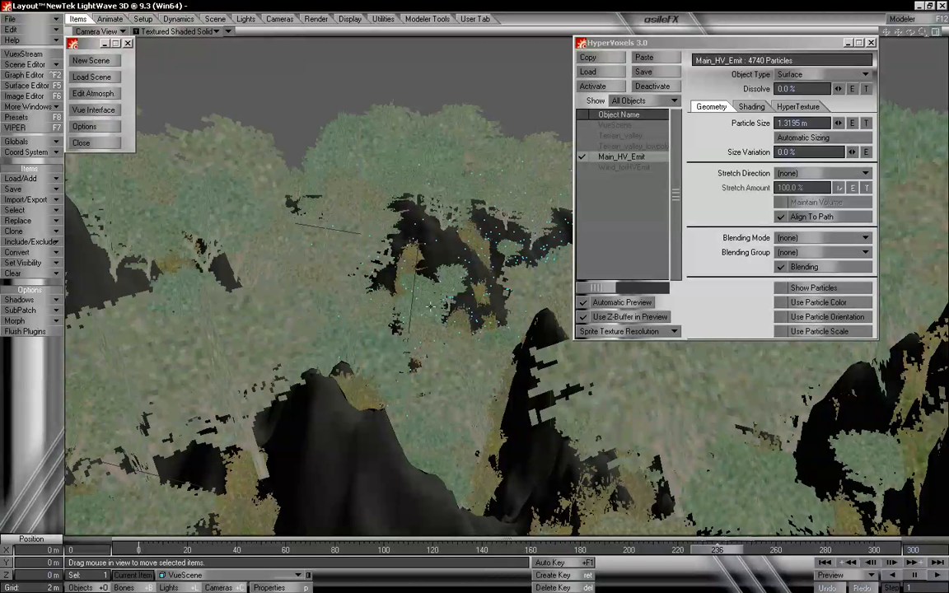
click(234, 588)
click(92, 587)
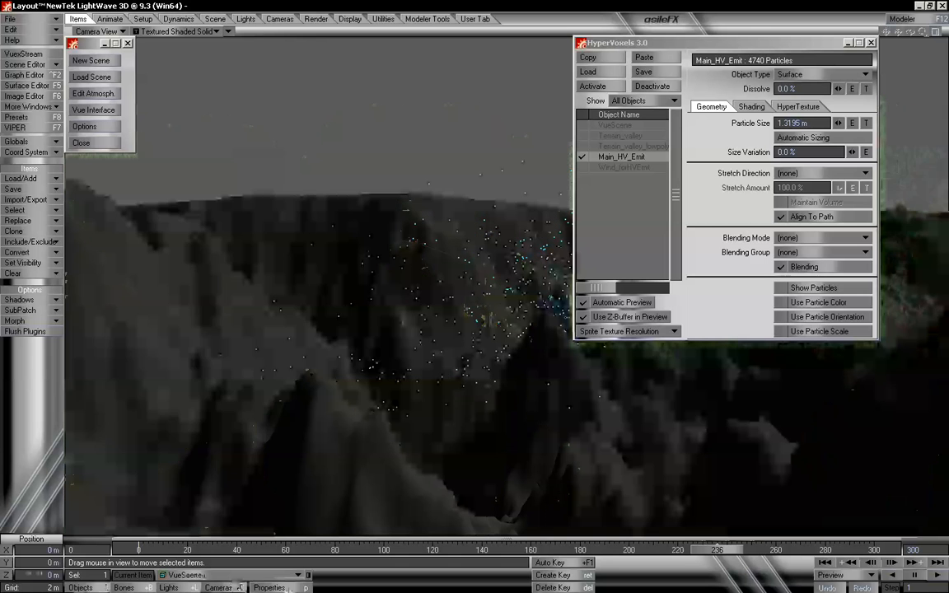
click(284, 588)
drag(219, 119, 261, 40)
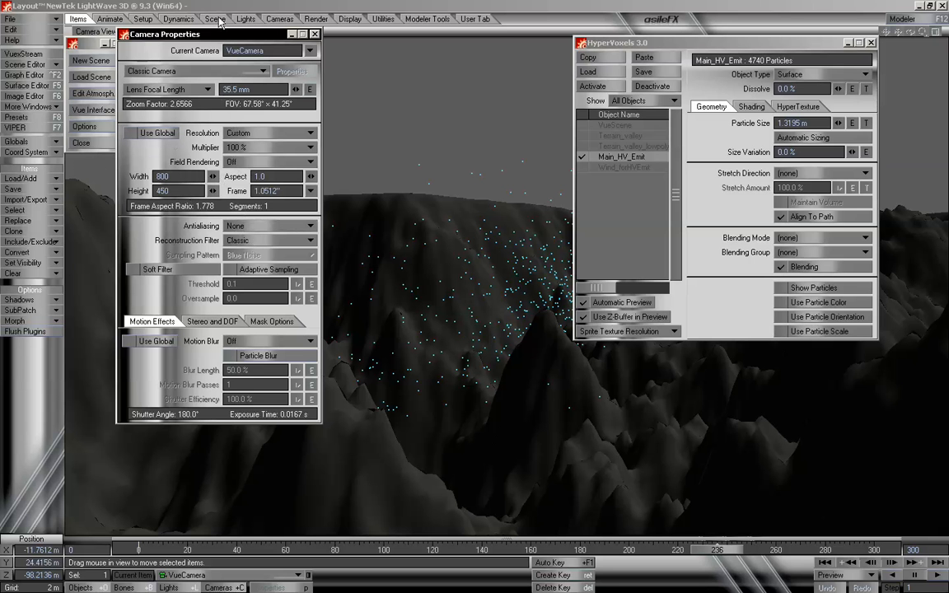
Render the current frame through VueCamera with the HyperVoxels active and close the rendered image.
click(318, 20)
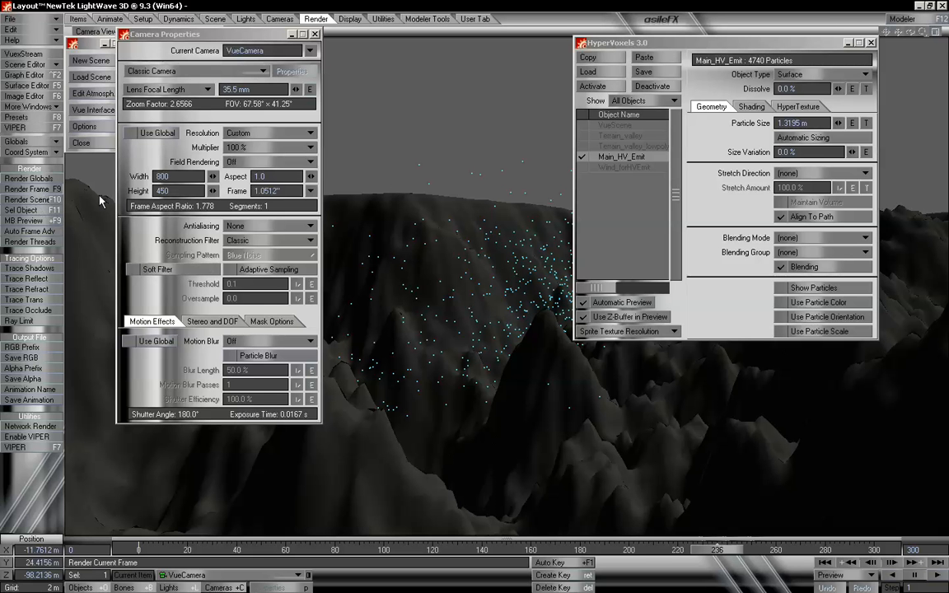
key(F9)
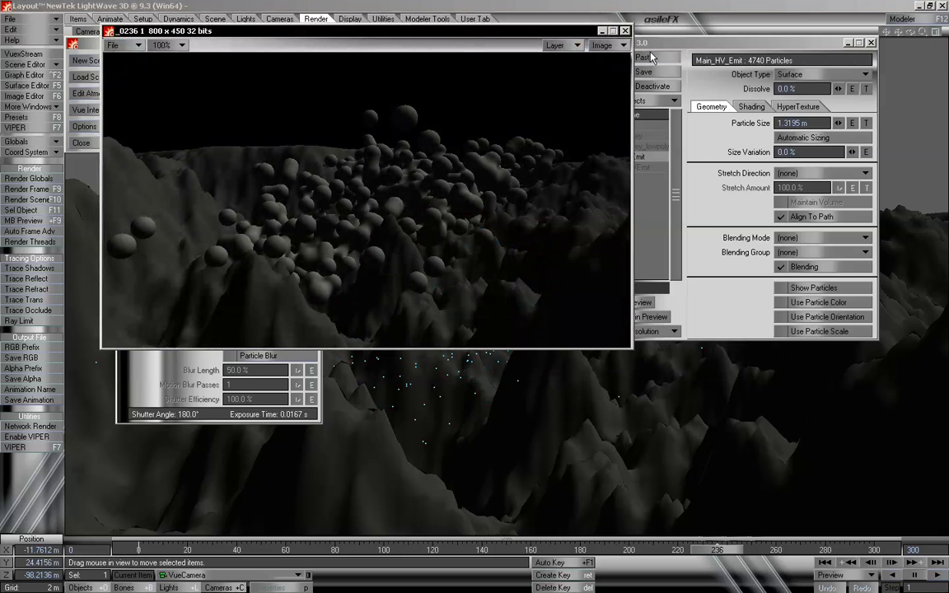
click(626, 32)
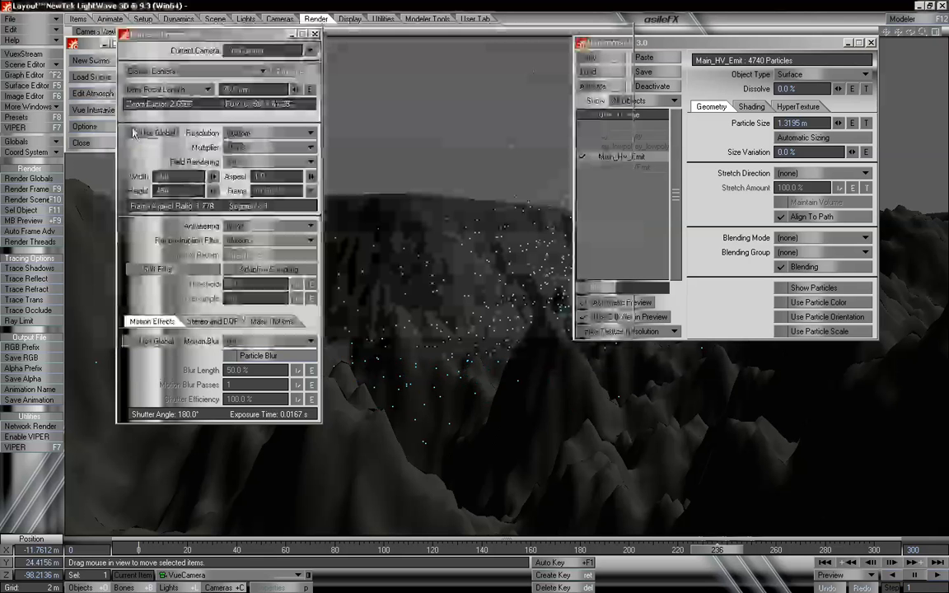
Open the VIPER preview and render the Main_HV_Emit HyperVoxels in it, keeping all objects listed.
key(F7)
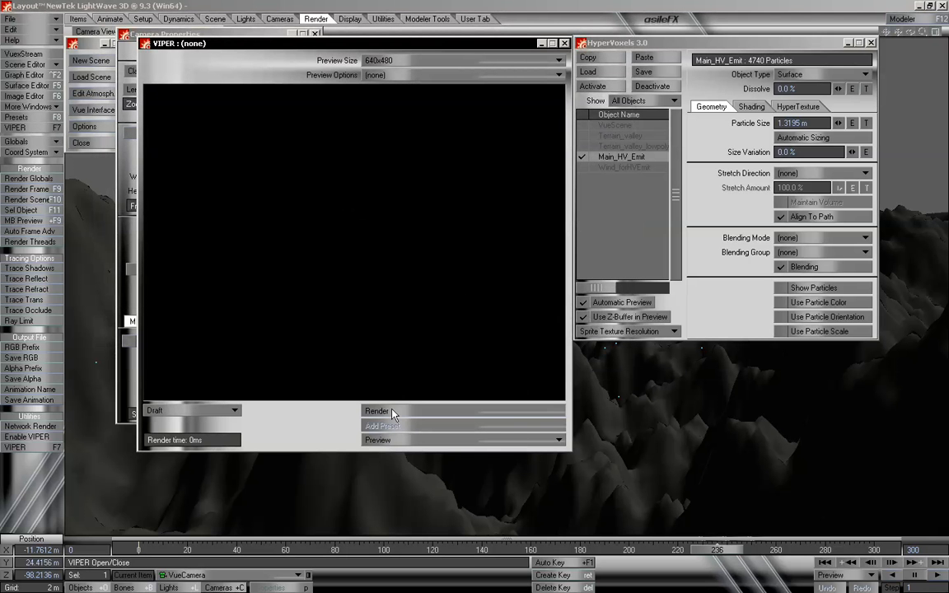
click(405, 417)
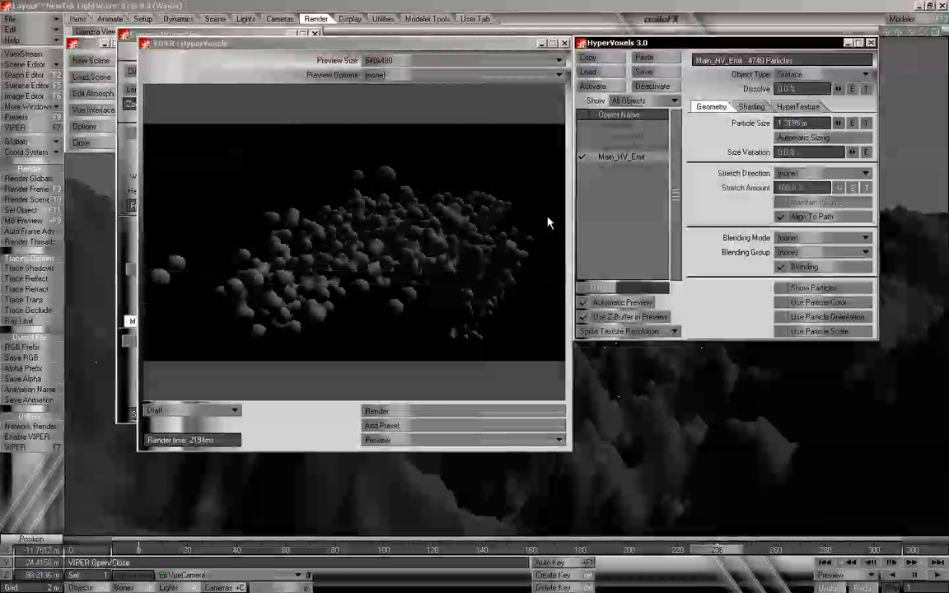
click(628, 102)
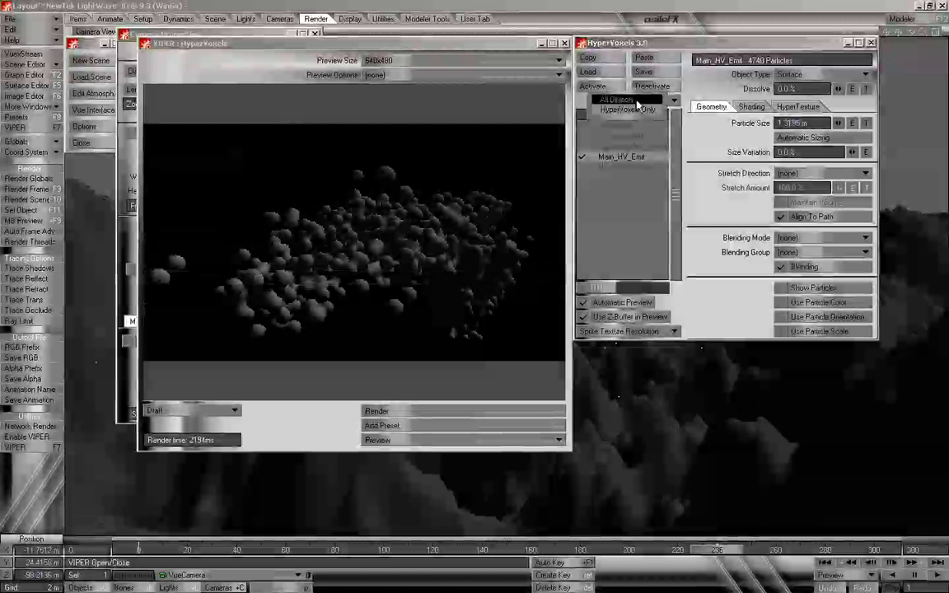
click(642, 102)
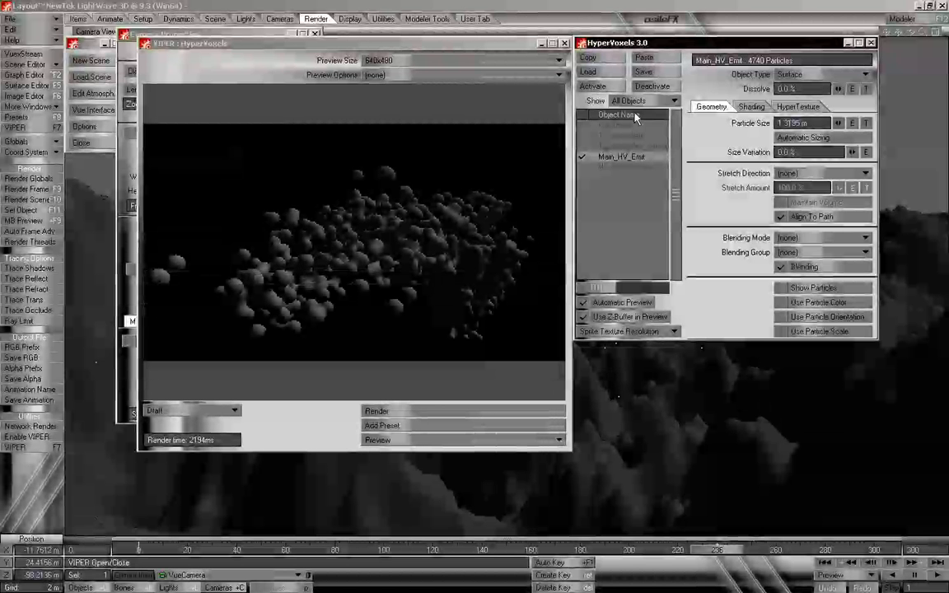
Deactivate HyperVoxels on Main_HV_Emit, render the current frame with only the terrain, and close the render windows.
click(420, 44)
drag(420, 48, 407, 122)
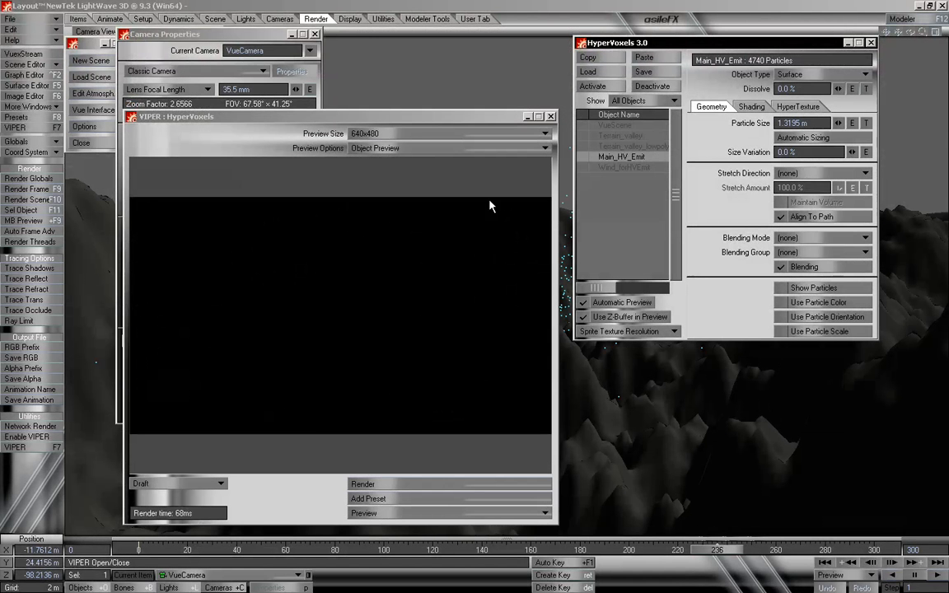
drag(334, 116, 329, 111)
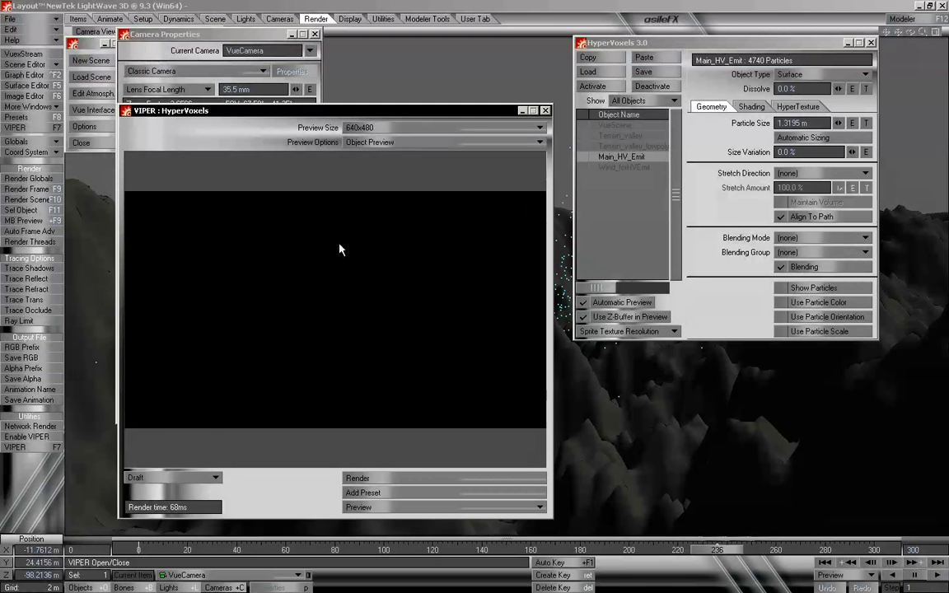
click(27, 189)
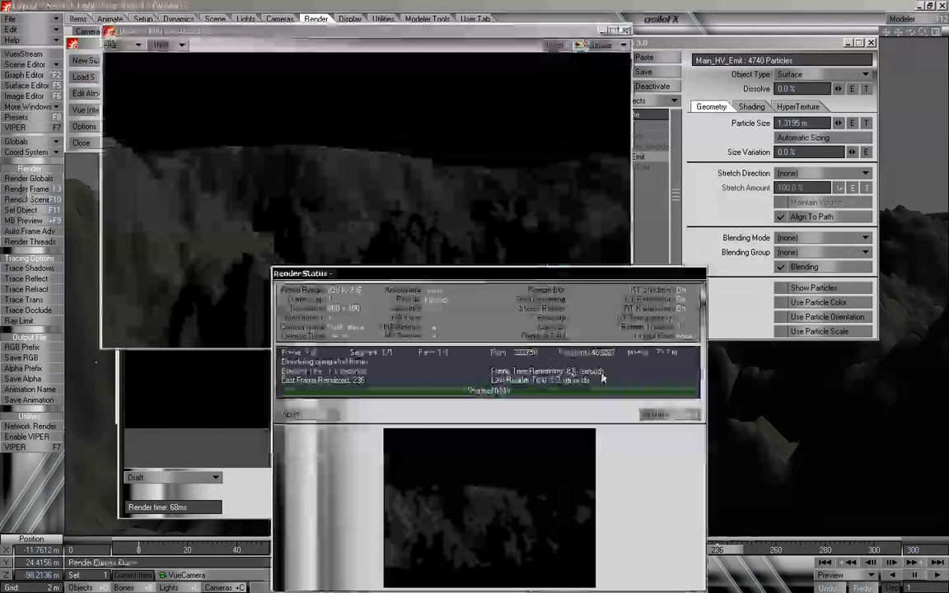
click(674, 416)
click(626, 31)
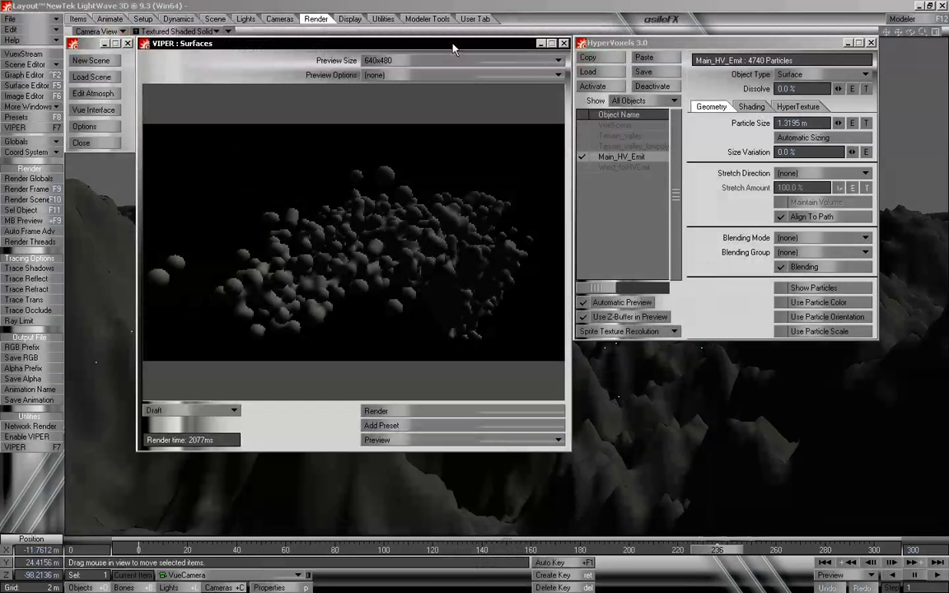
Compare the VIPER preview of the surfaces with the VIPER preview of the HyperVoxels.
click(442, 411)
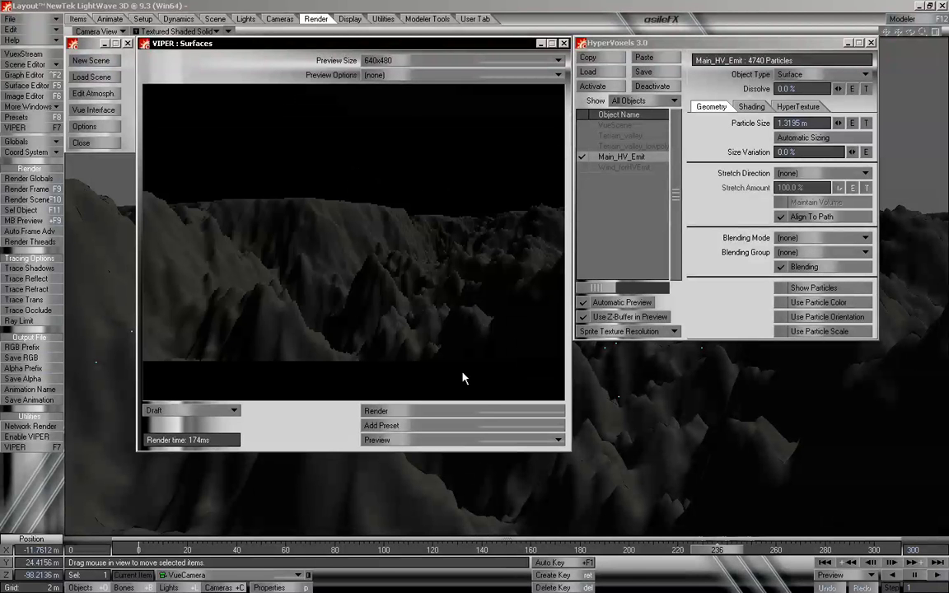
click(665, 43)
click(324, 54)
click(593, 38)
click(451, 406)
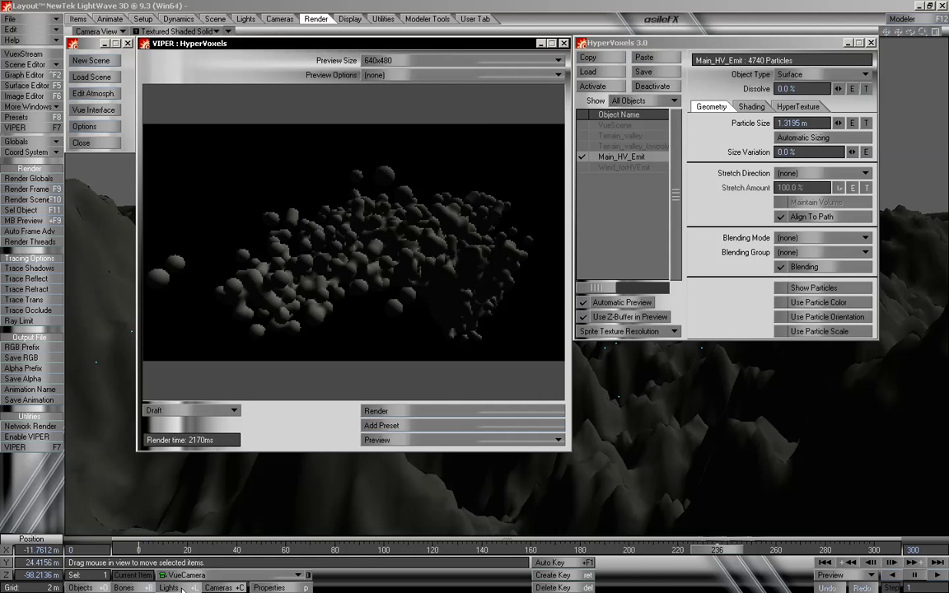
Set the Object Dissolve of VueScene to 0% and close the object properties.
click(285, 588)
click(262, 170)
text(0)
key(Tab)
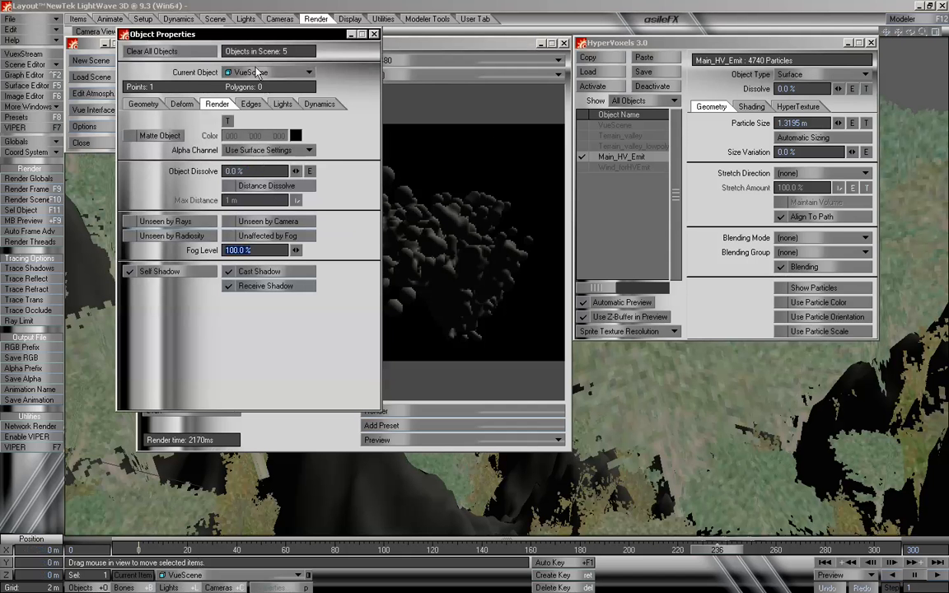
click(373, 34)
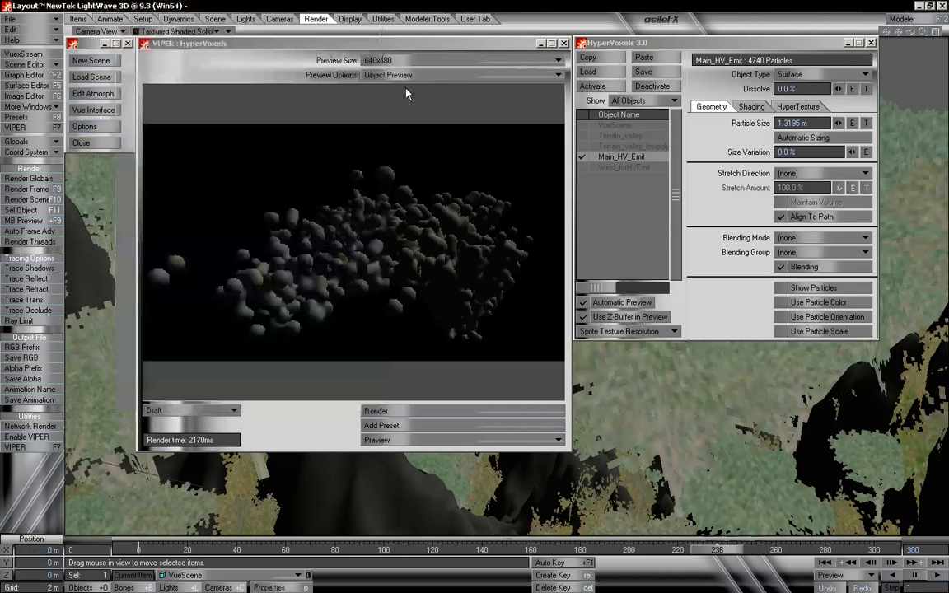
Enable the xStream volumetric effect alongside HyperVoxels 3.0 and close the effects settings.
key(ctrl+F6)
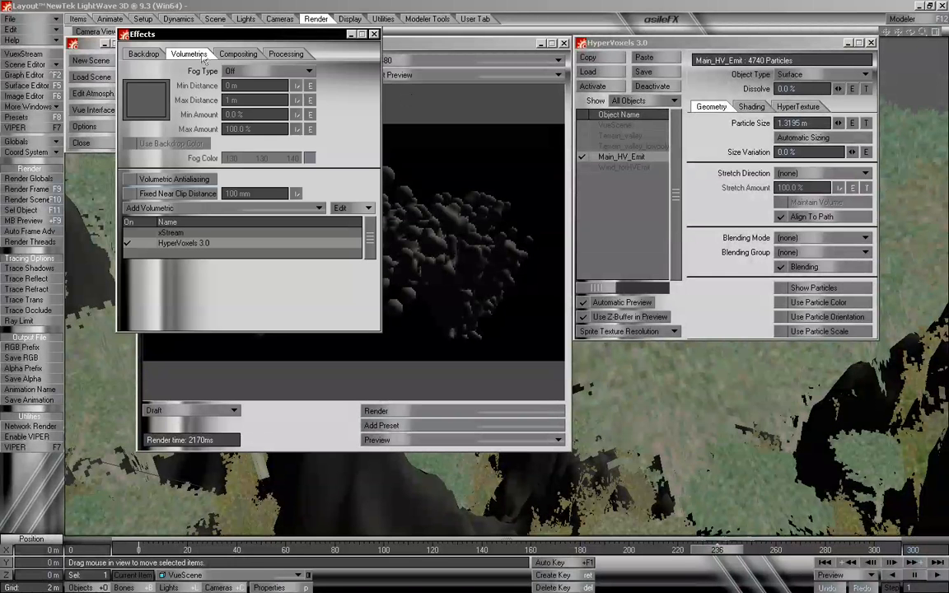
click(132, 234)
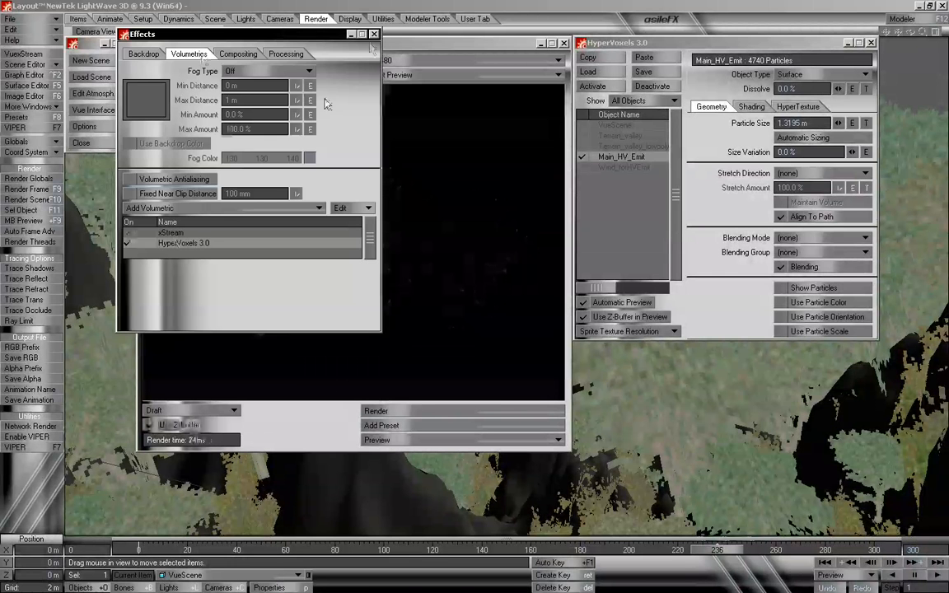
click(374, 34)
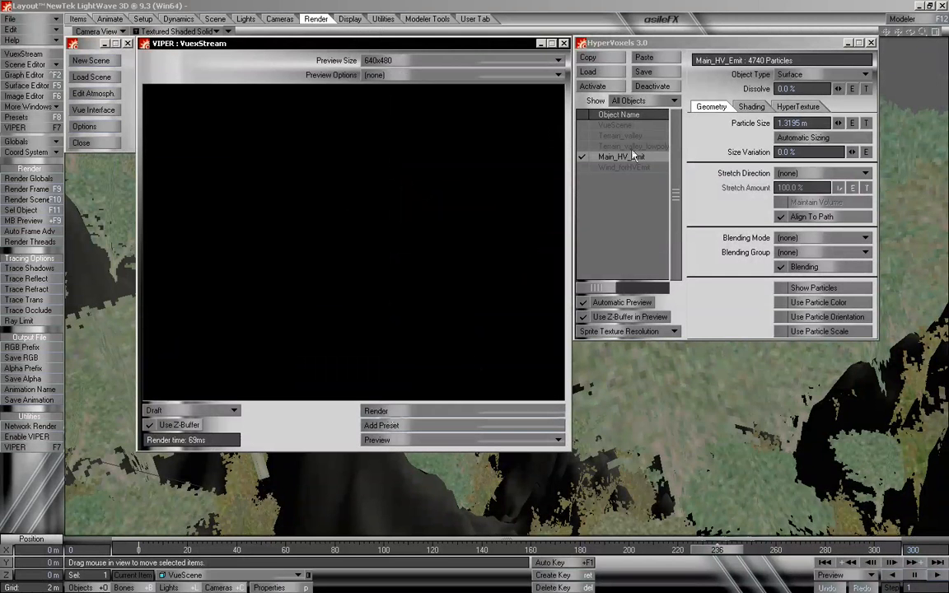
Render the HyperVoxels in the VIPER preview and set the Main_HV_Emit Stretch Direction to Velocity.
click(593, 42)
click(445, 411)
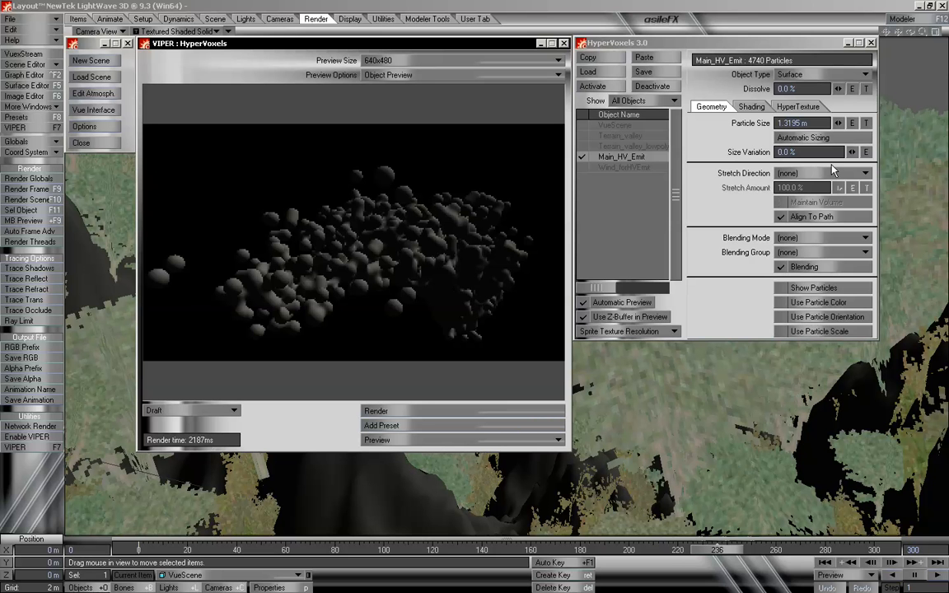
click(800, 173)
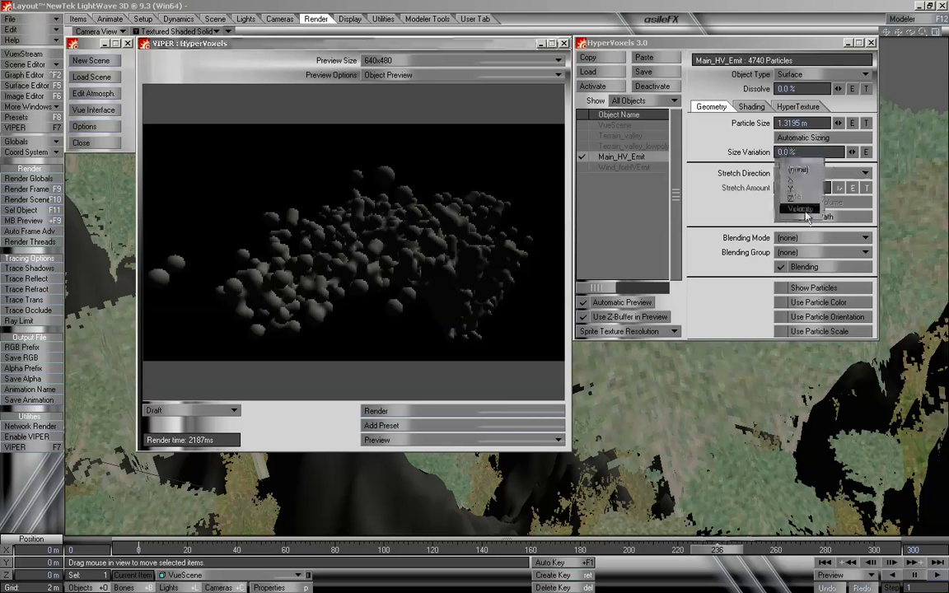
click(793, 190)
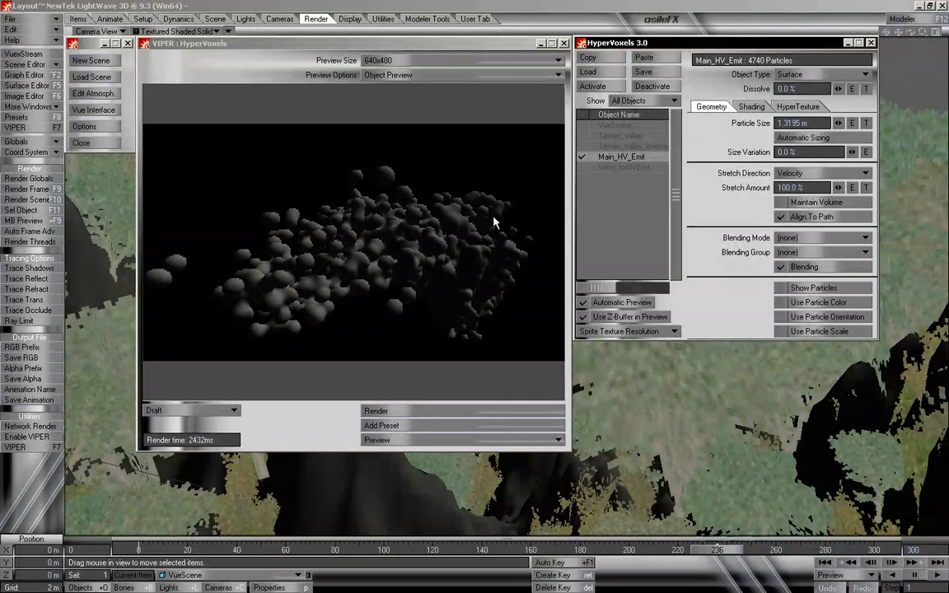
click(787, 173)
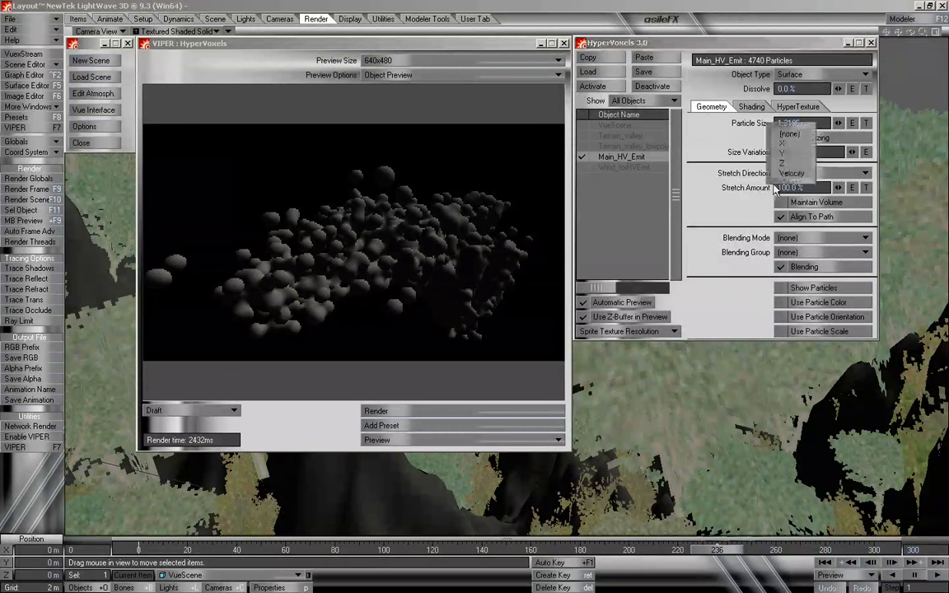
click(734, 201)
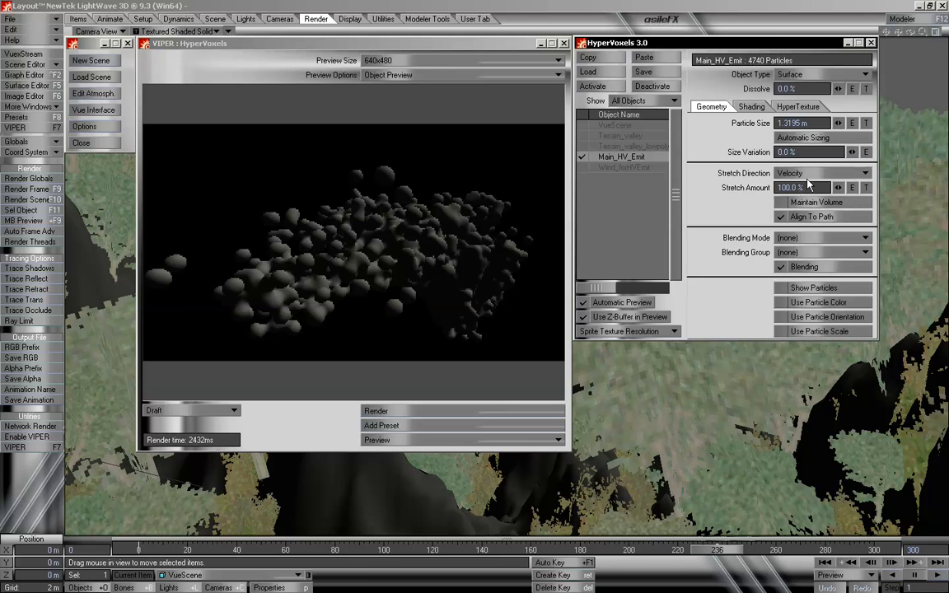
Increase the HyperVoxels Stretch Amount to 249%.
mouse_move(838, 187)
mouse_down()
mouse_move(853, 187)
mouse_move(841, 187)
mouse_up()
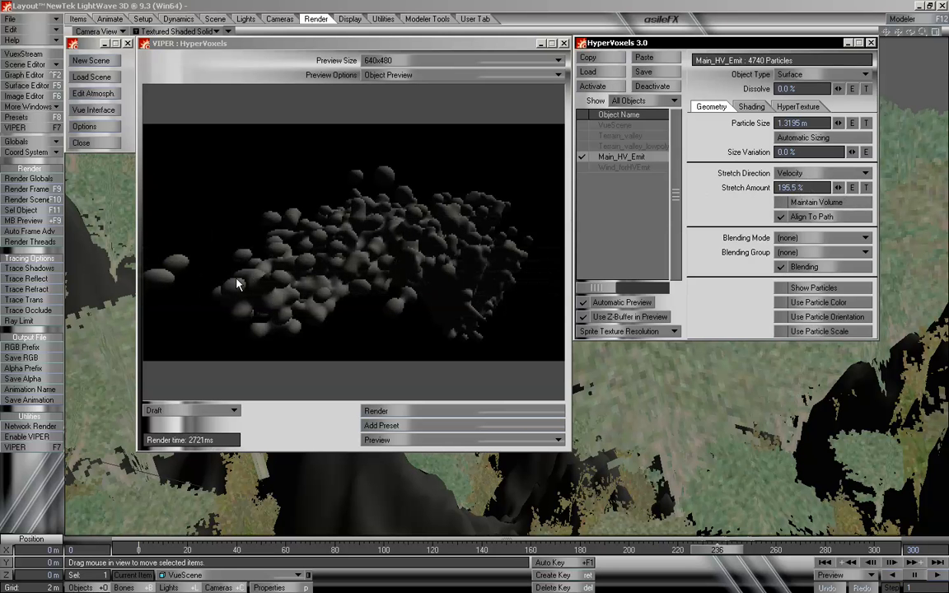
drag(838, 190, 926, 189)
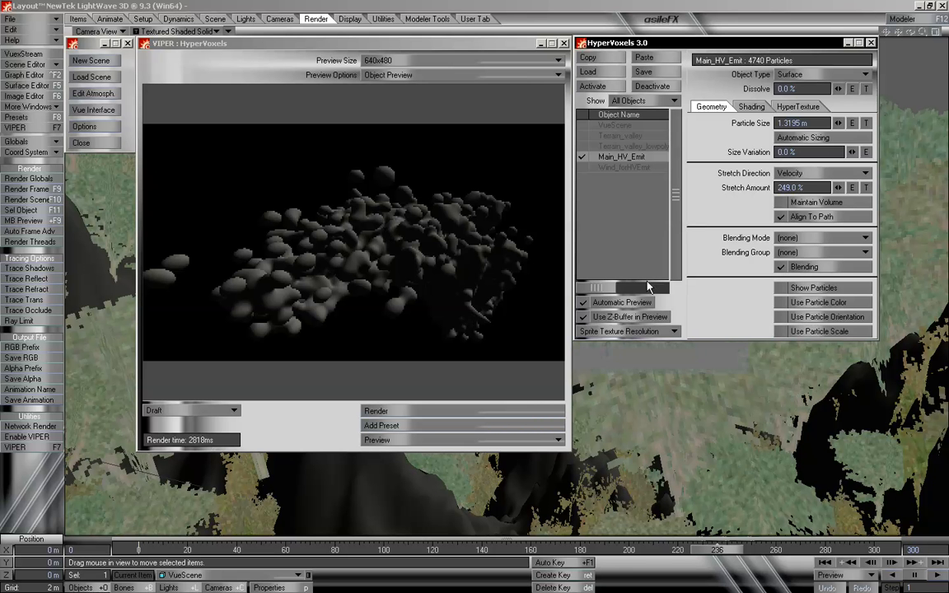
click(448, 42)
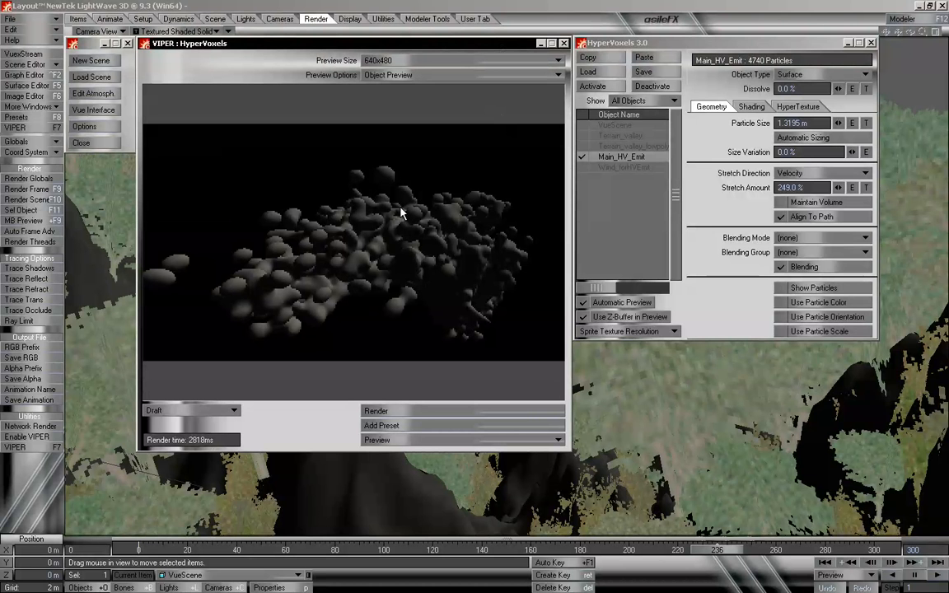
Load the Smoke preset from the Fire&Smoke HyperVoxels library, keeping the current particle size, and move the preset window clear of the HyperVoxels settings.
click(36, 117)
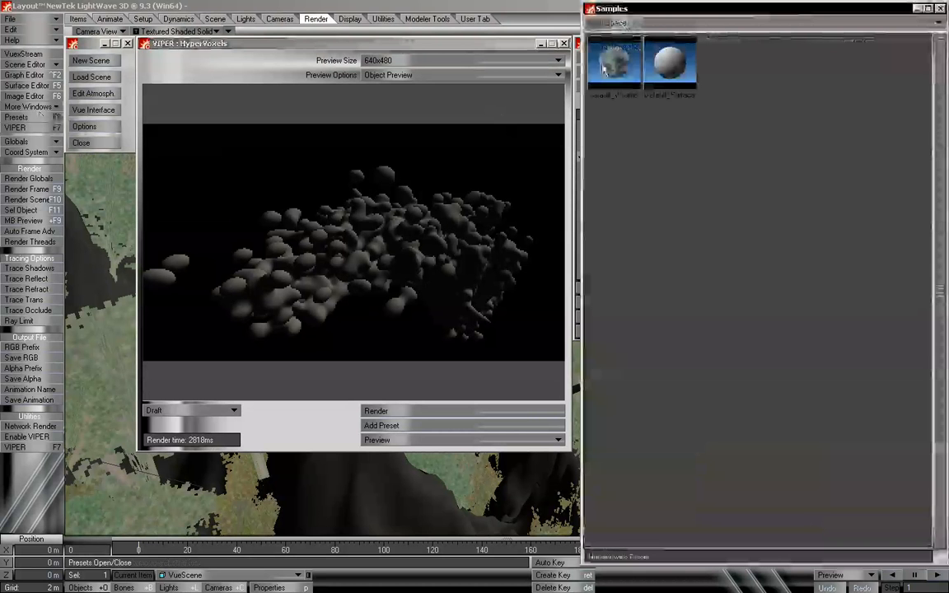
click(627, 23)
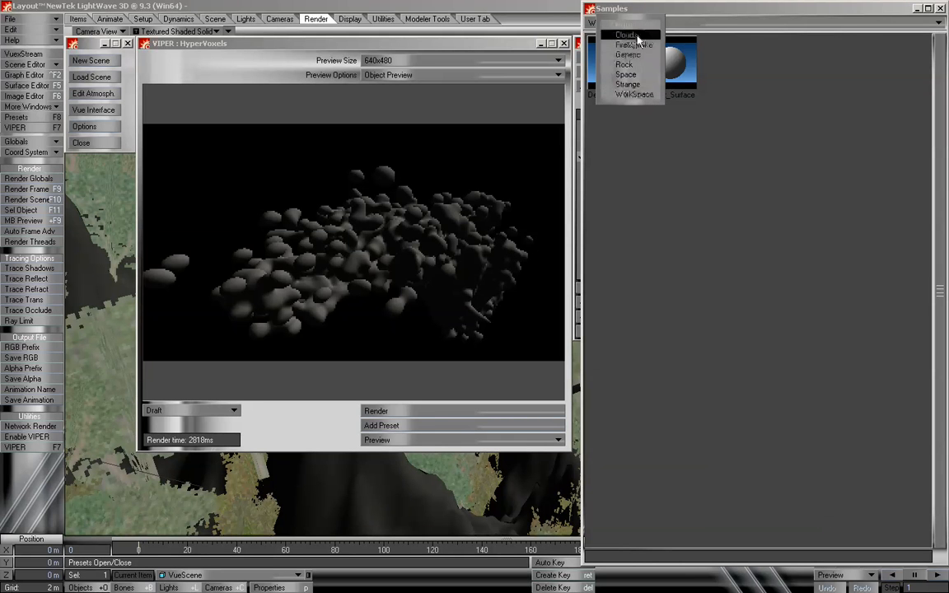
click(635, 35)
click(626, 23)
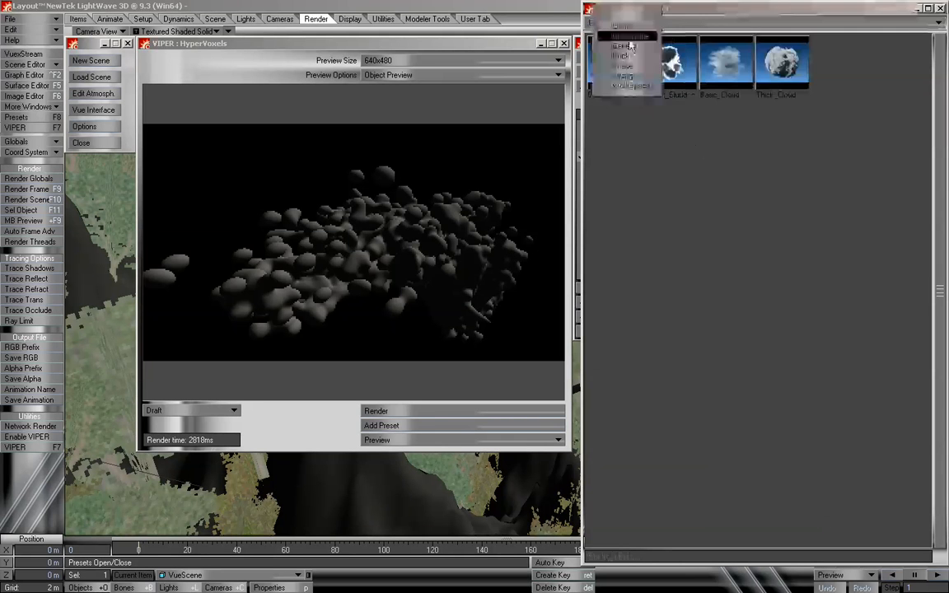
click(630, 46)
double_click(700, 62)
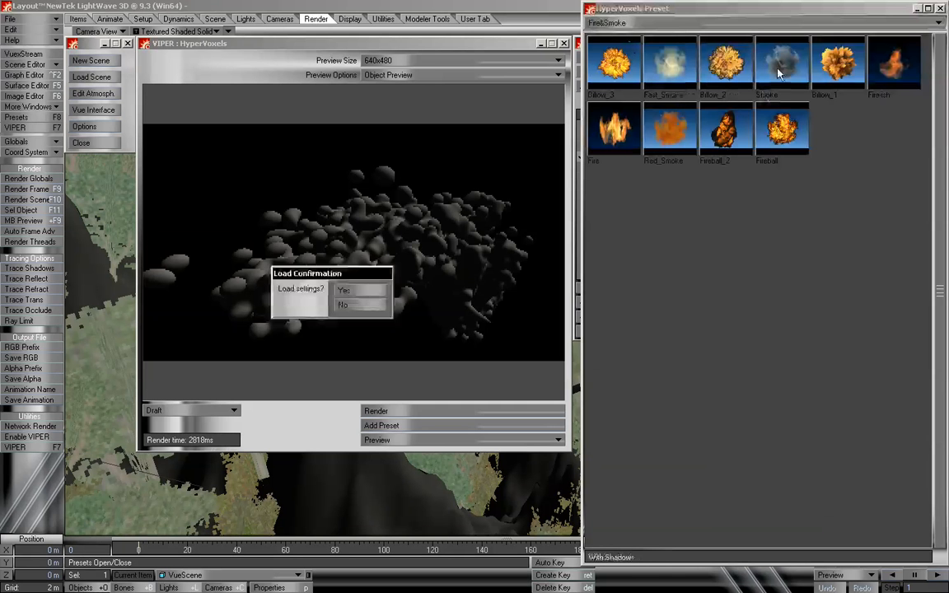
click(356, 290)
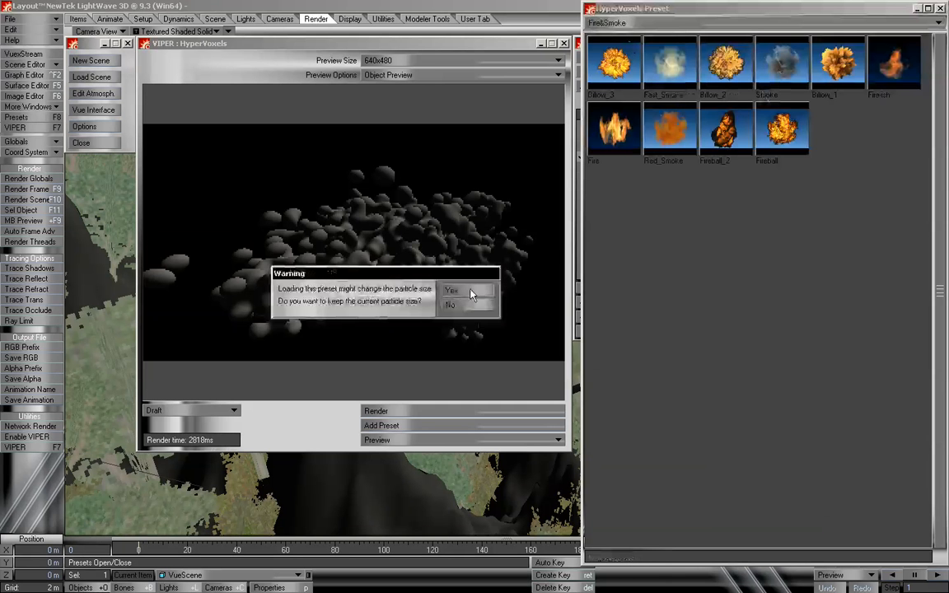
click(471, 293)
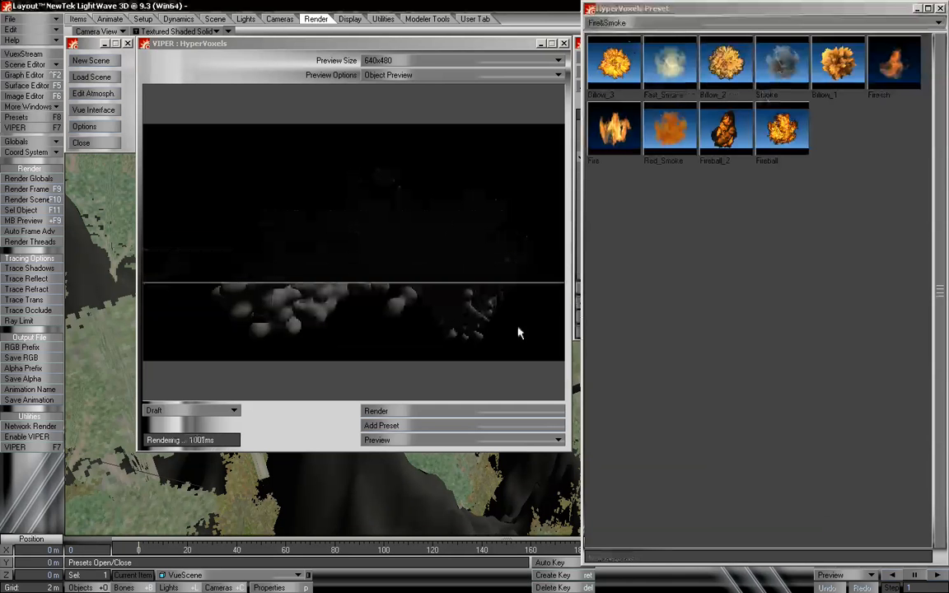
drag(636, 9, 405, 383)
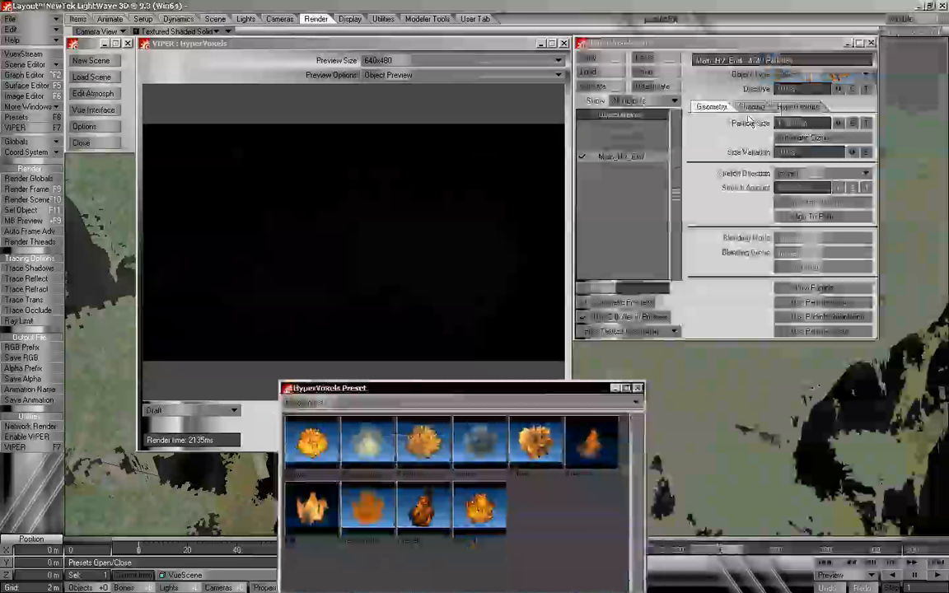
Set Light 1 to VueLight in the advanced HyperVoxels shading and set the VIPER preview quality to Normal.
click(750, 108)
click(798, 107)
click(752, 108)
click(743, 123)
click(793, 285)
click(793, 294)
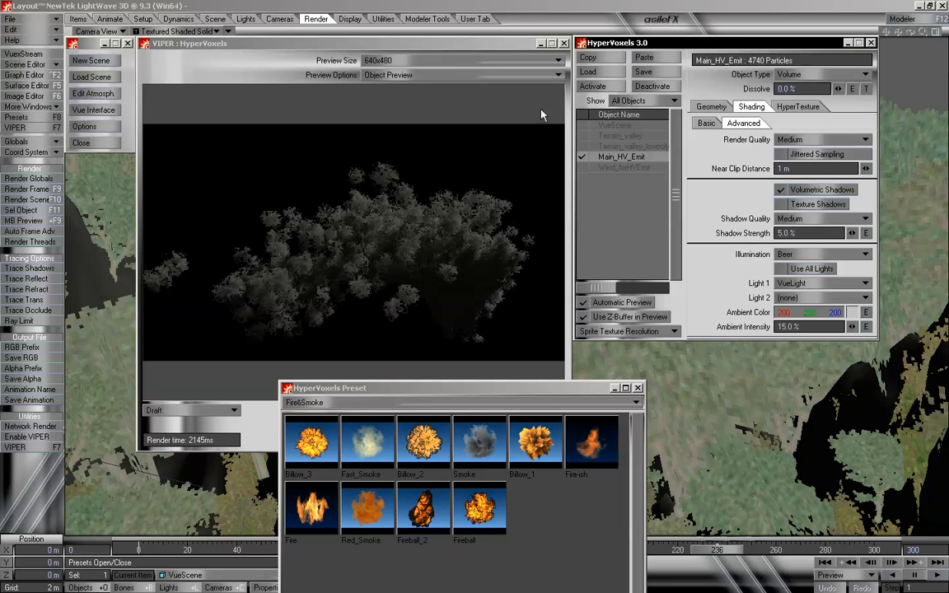
click(228, 408)
click(234, 410)
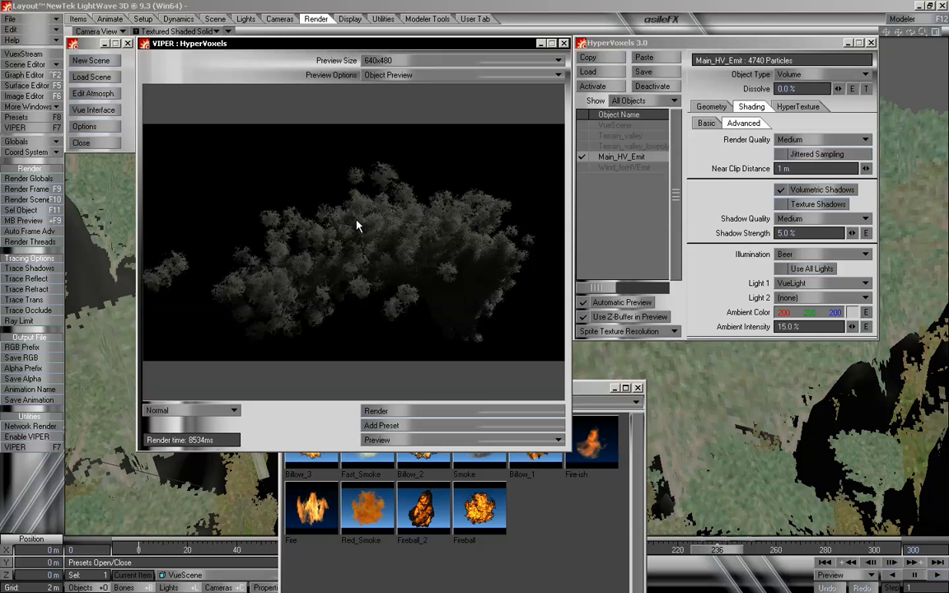
Set the smoke HyperVoxels' Stretch Direction to Velocity with a Stretch Amount of 233.5%.
click(712, 107)
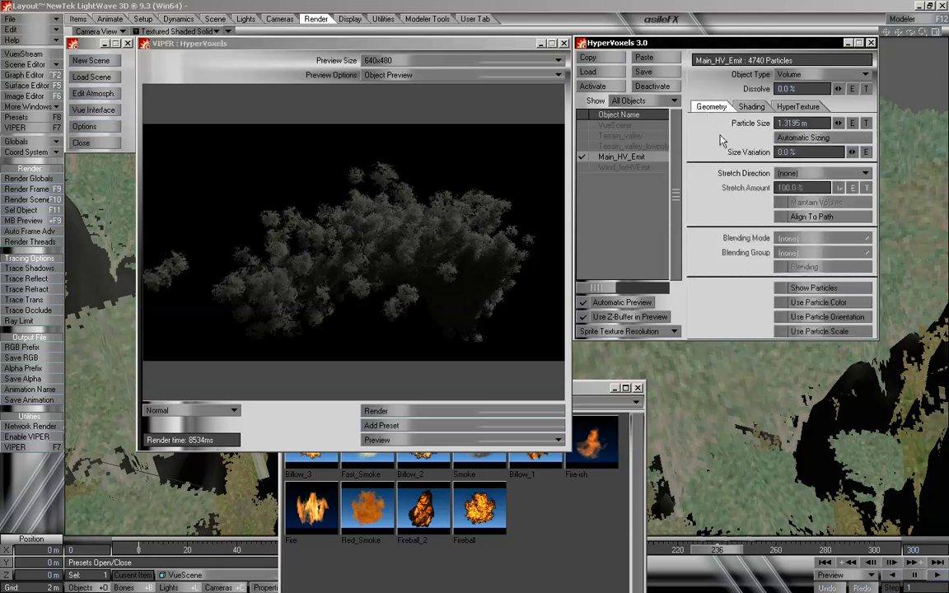
click(806, 175)
click(811, 211)
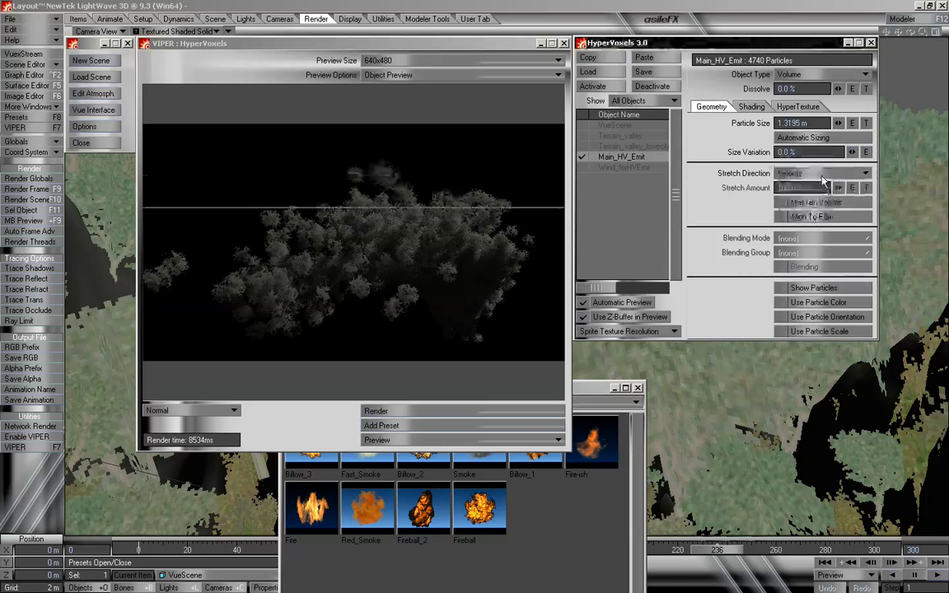
drag(839, 188, 890, 188)
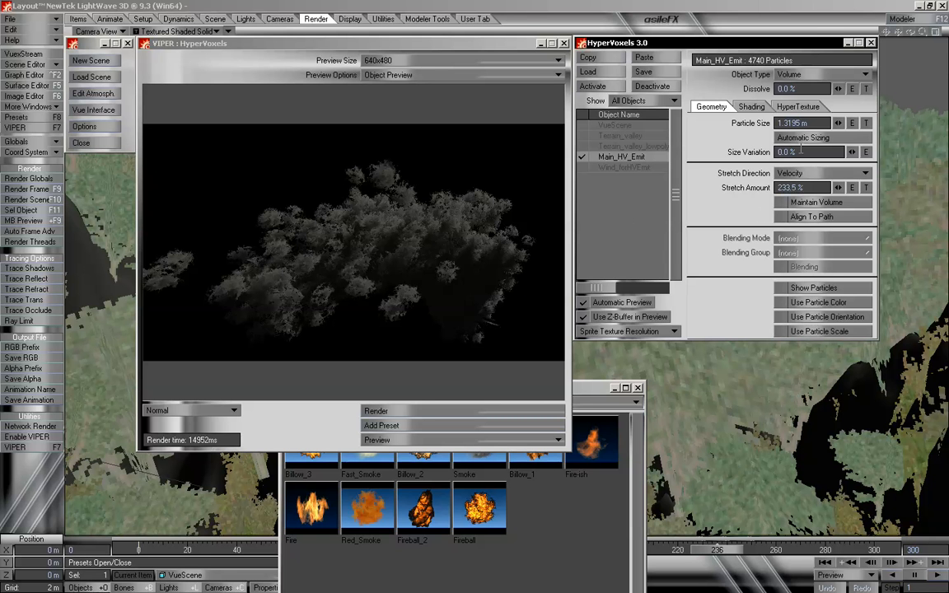
Increase the HyperVoxels Particle Size to 1.9145 m and close the VIPER, preset and HyperVoxels windows.
drag(839, 124, 839, 124)
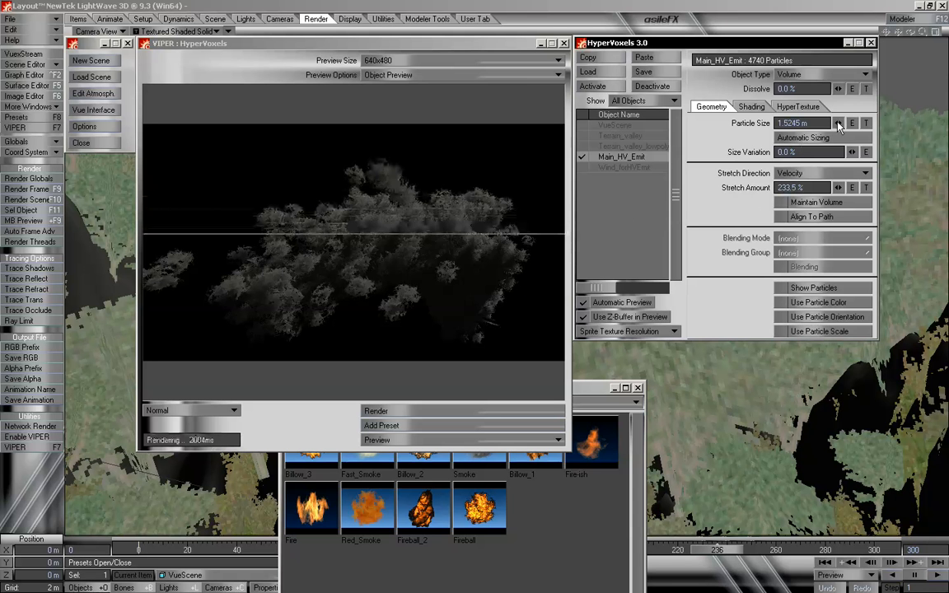
drag(839, 124, 839, 125)
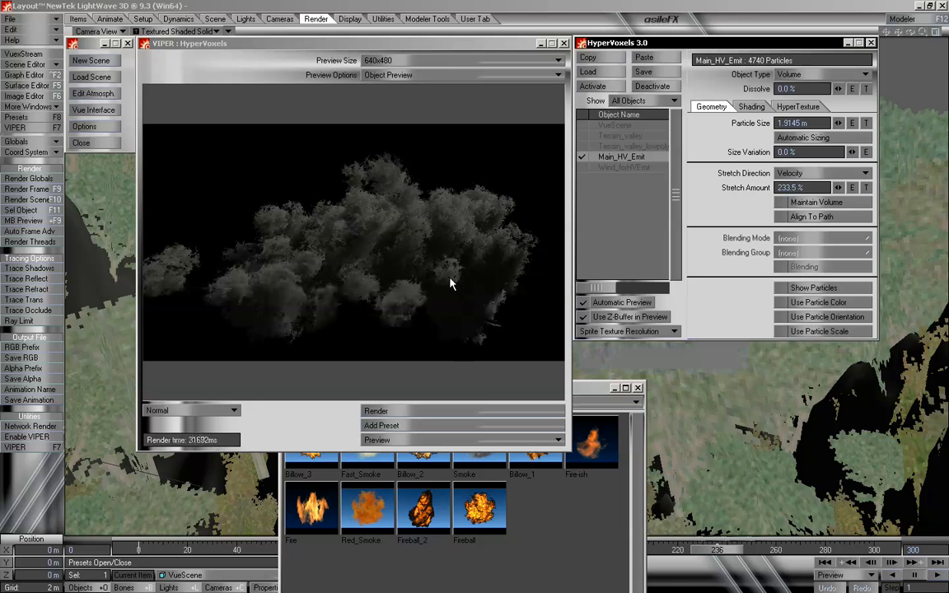
click(467, 47)
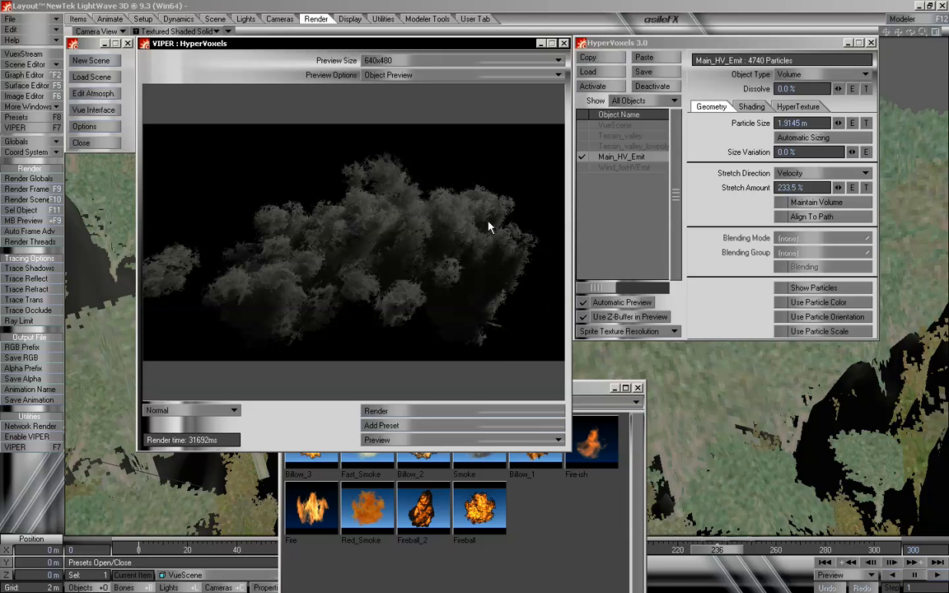
click(564, 43)
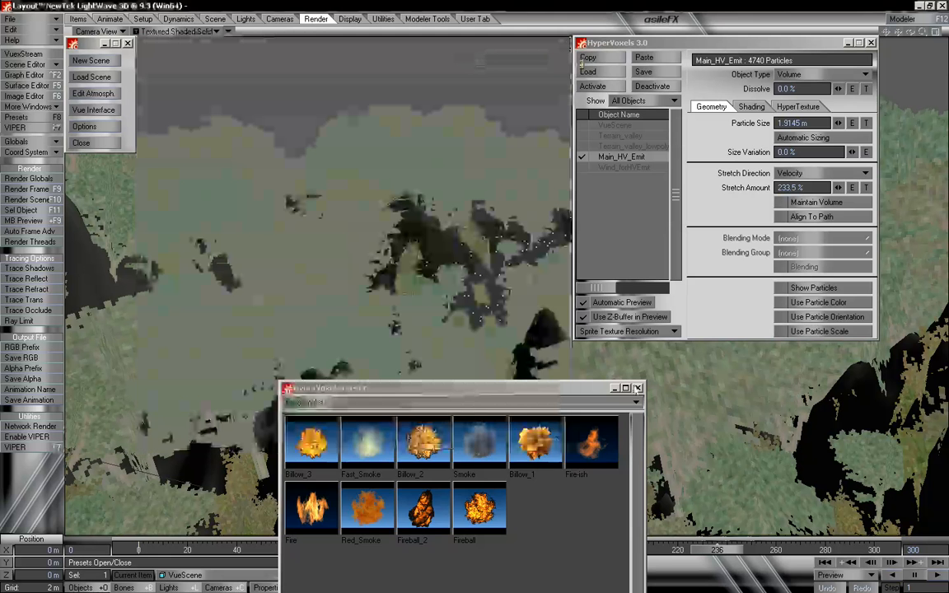
click(637, 390)
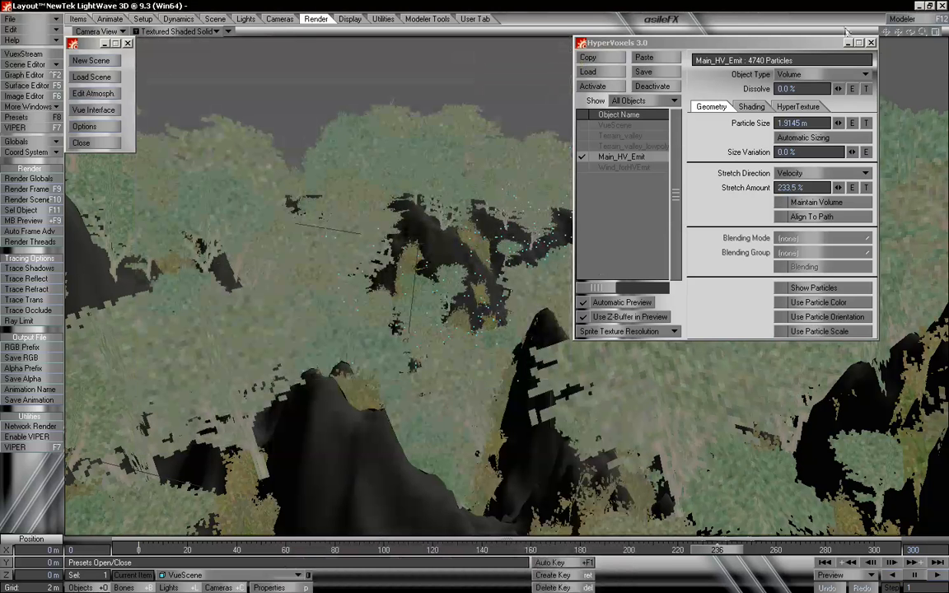
click(872, 43)
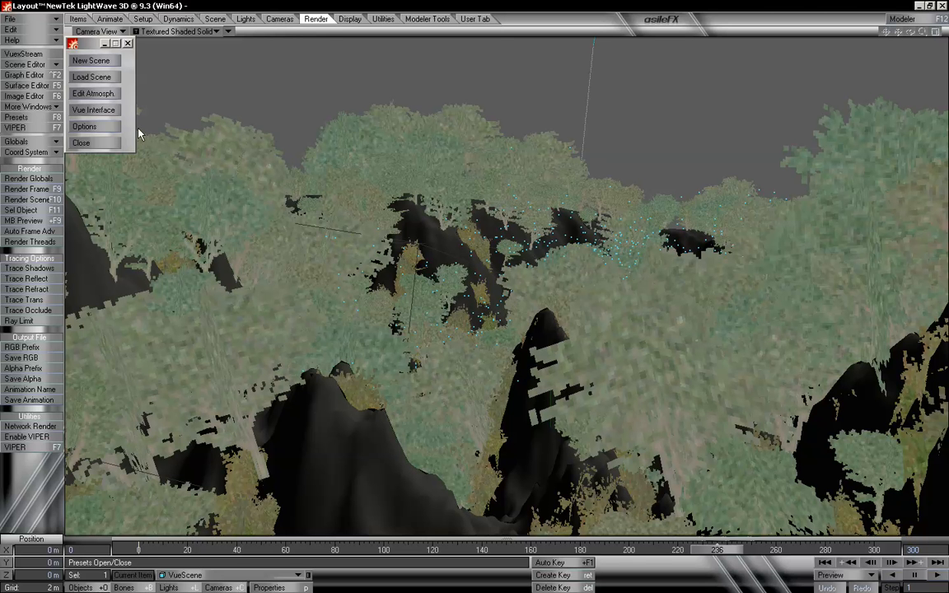
Switch to the Vue interface, restore and resize the four-view layout, and maximize the main camera view.
click(93, 110)
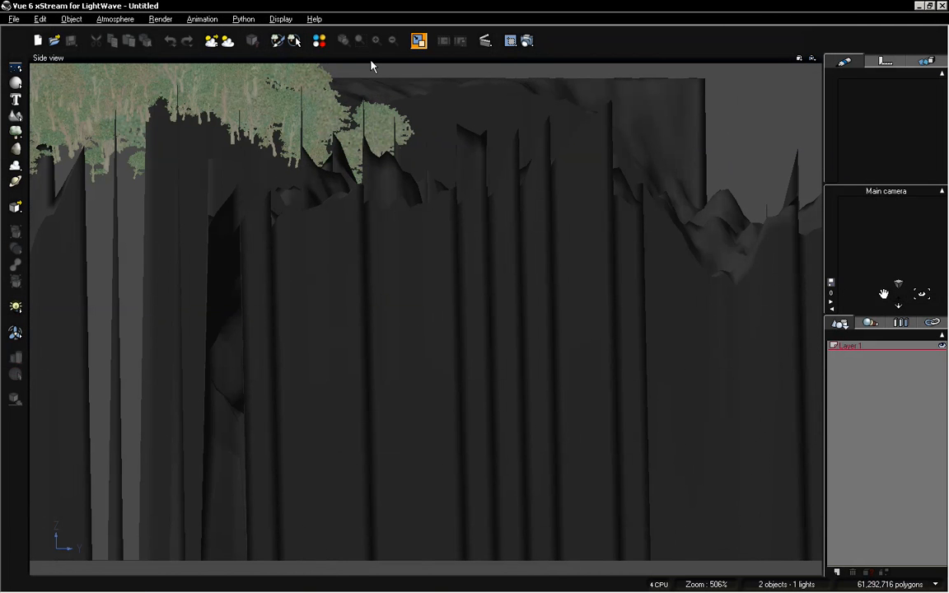
click(371, 62)
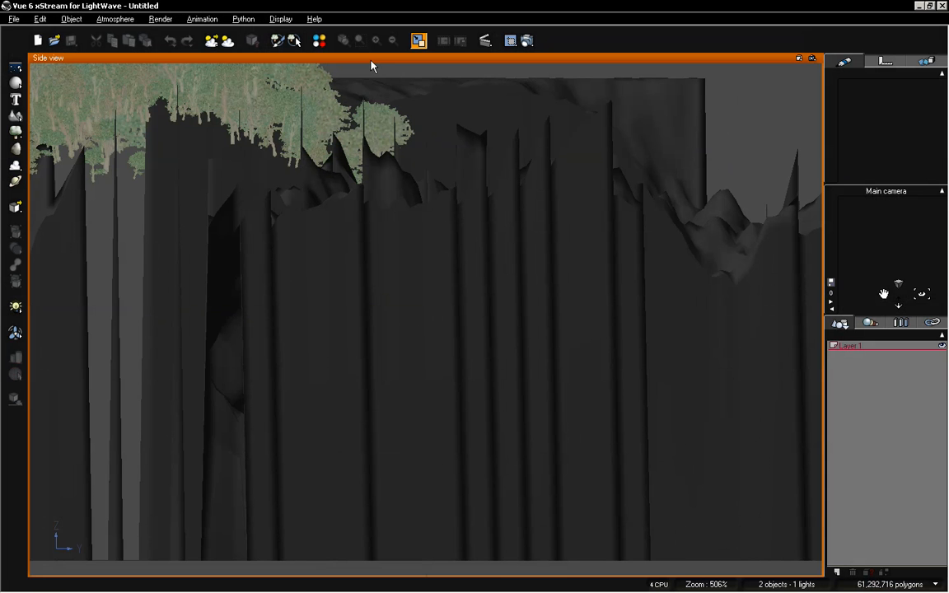
double_click(371, 62)
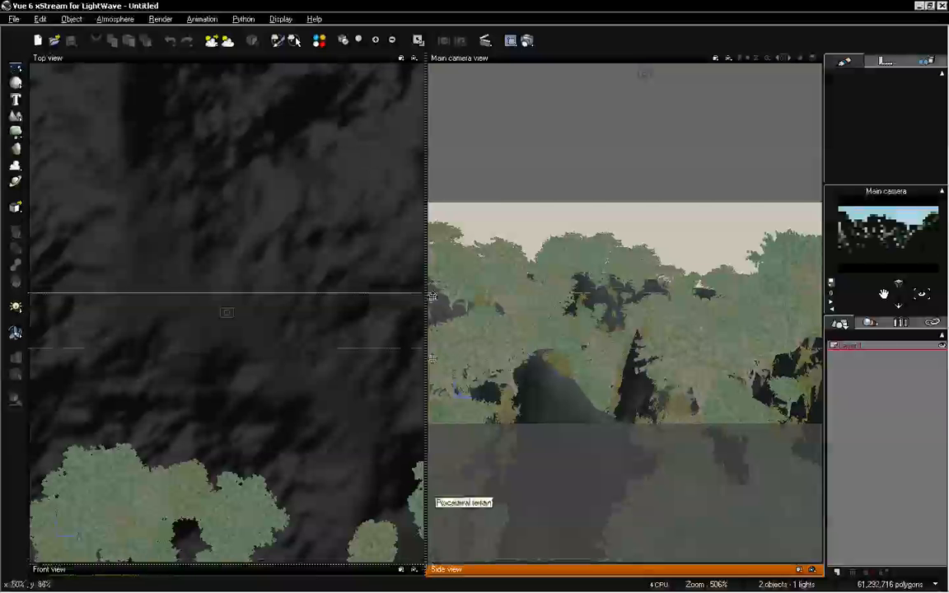
drag(429, 302, 429, 318)
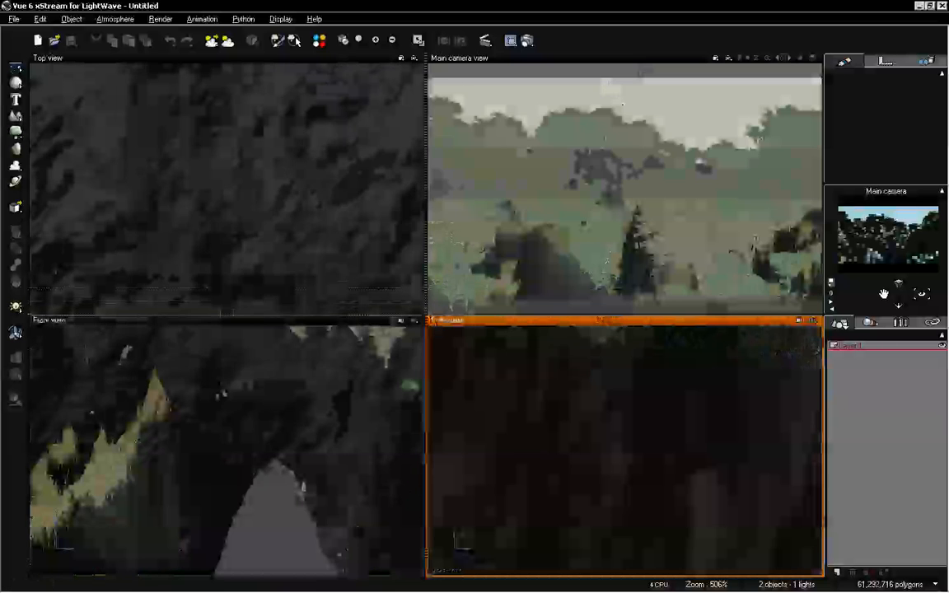
double_click(608, 68)
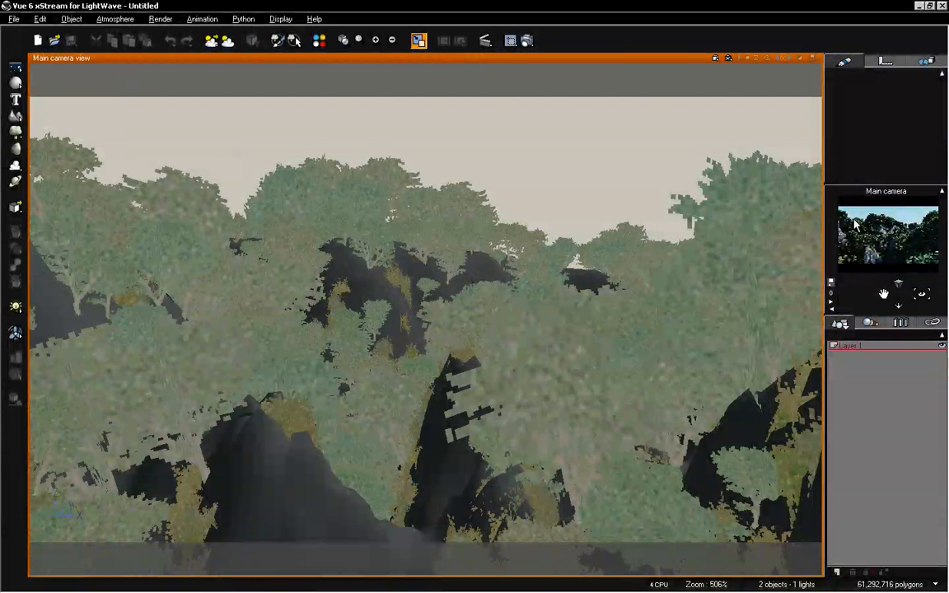
Set the atmosphere's lighting model to Global ambience and decline animating the atmosphere.
click(118, 19)
click(125, 77)
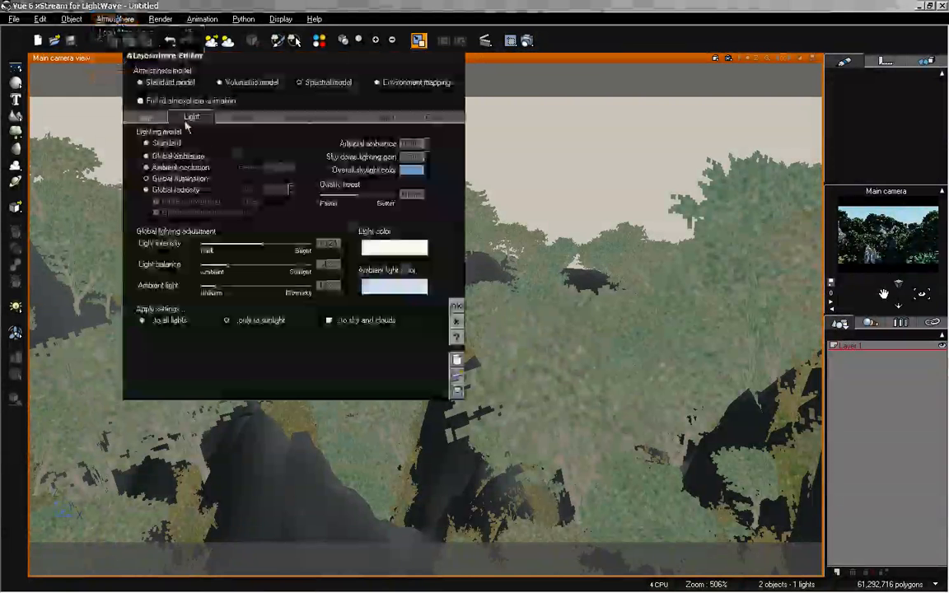
click(197, 156)
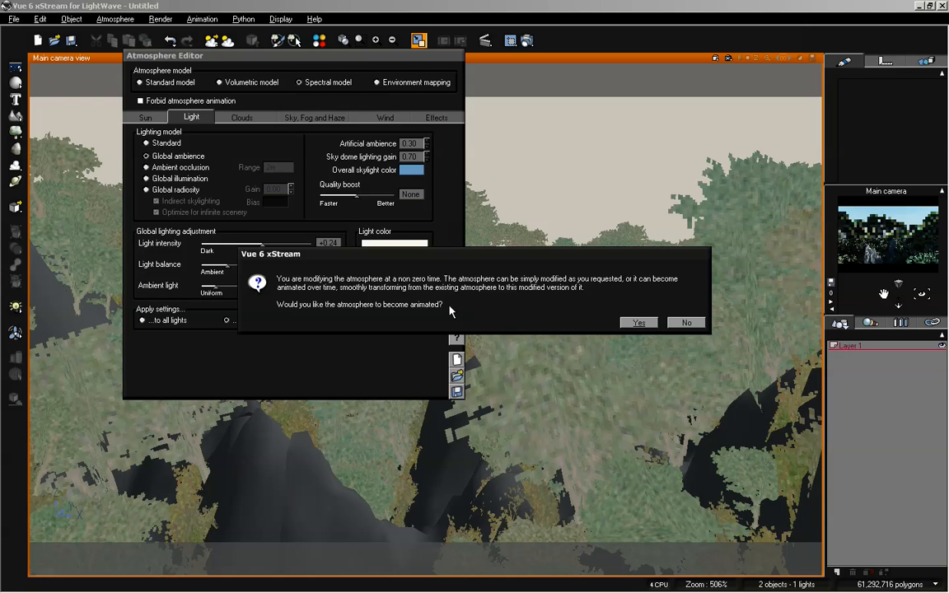
click(686, 322)
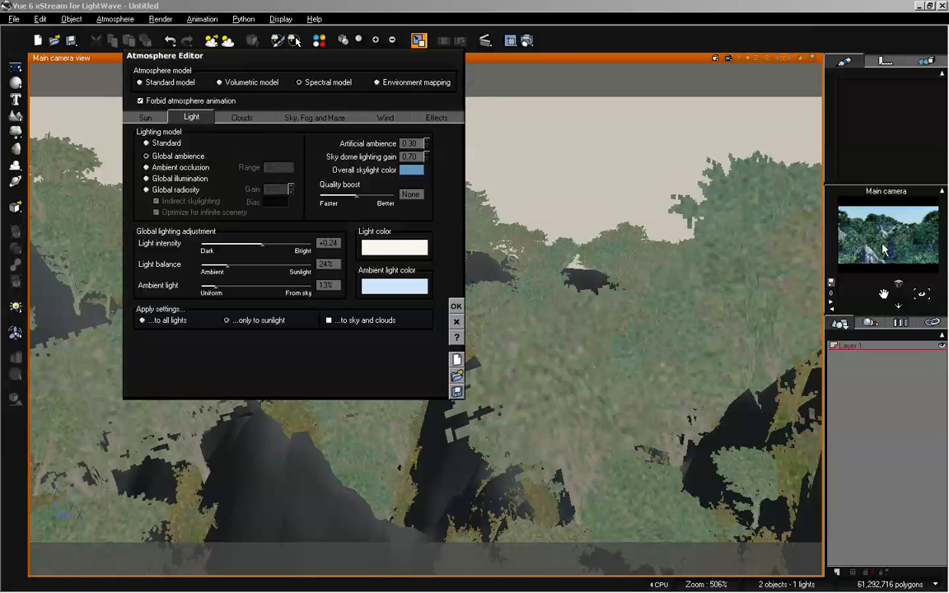
Set the sky dome lighting gain to 0.10 and the light balance to 32%, and apply the atmosphere changes.
click(428, 153)
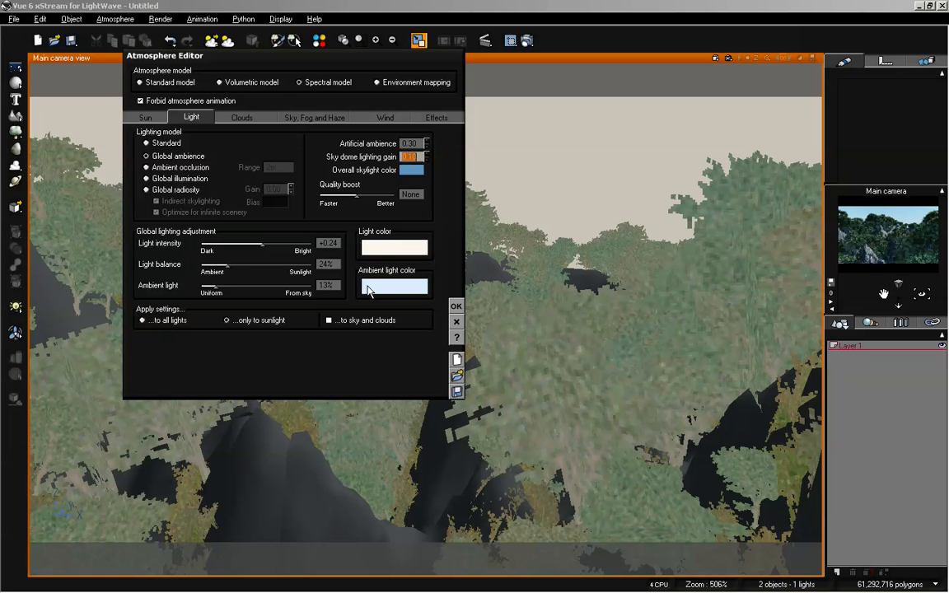
drag(227, 264, 237, 263)
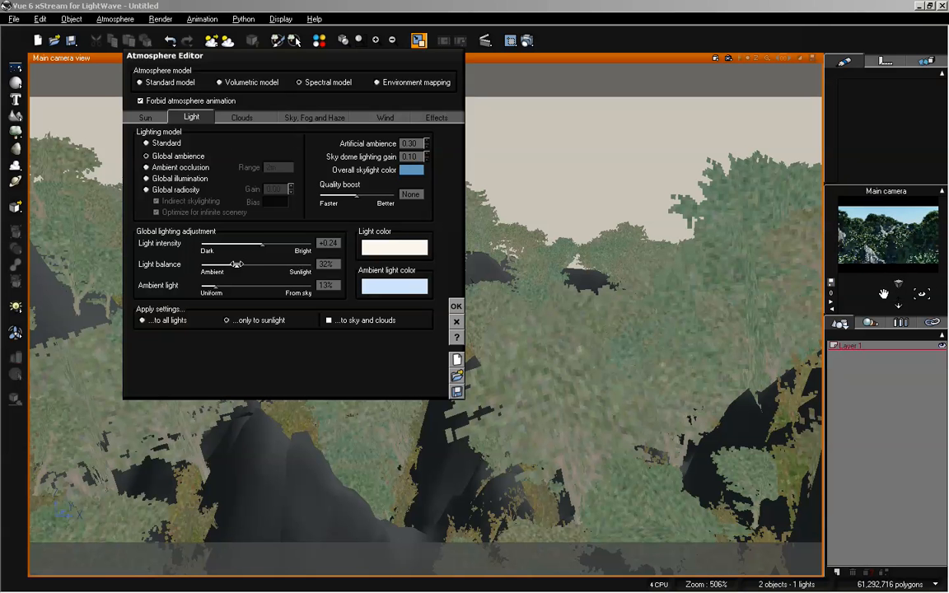
click(457, 306)
Try the Final preset render quality, and reopen the render options to set it to Preview instead.
click(528, 40)
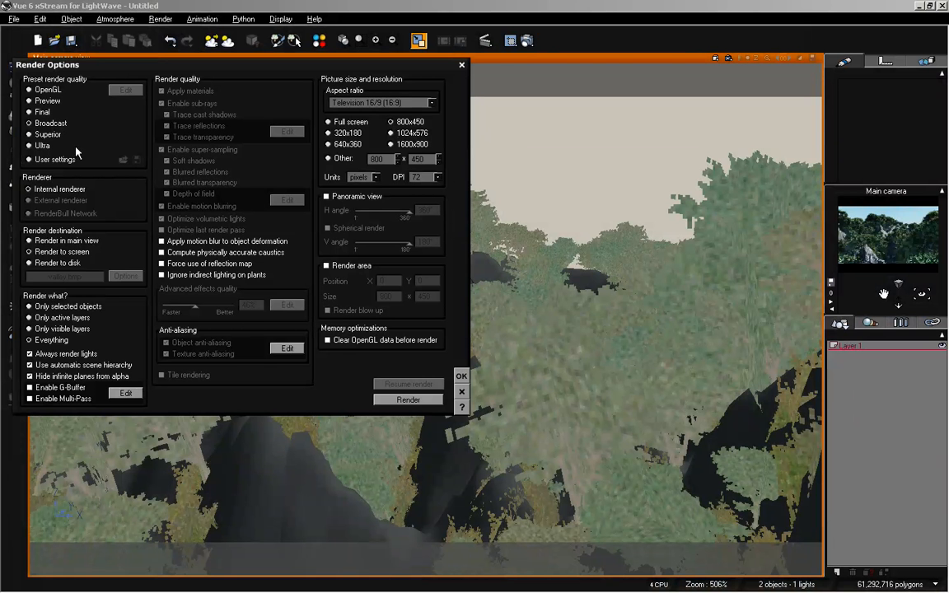
click(42, 112)
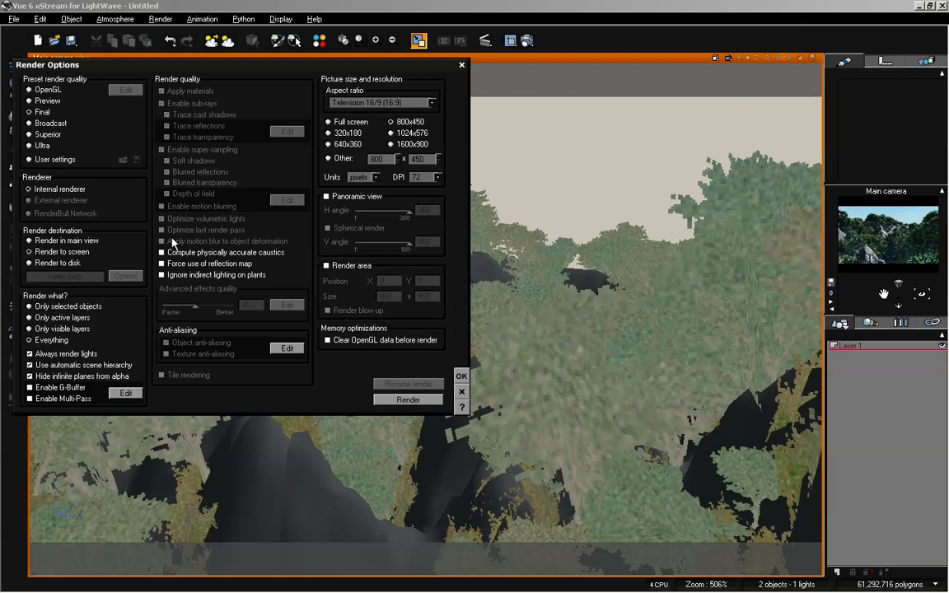
click(461, 375)
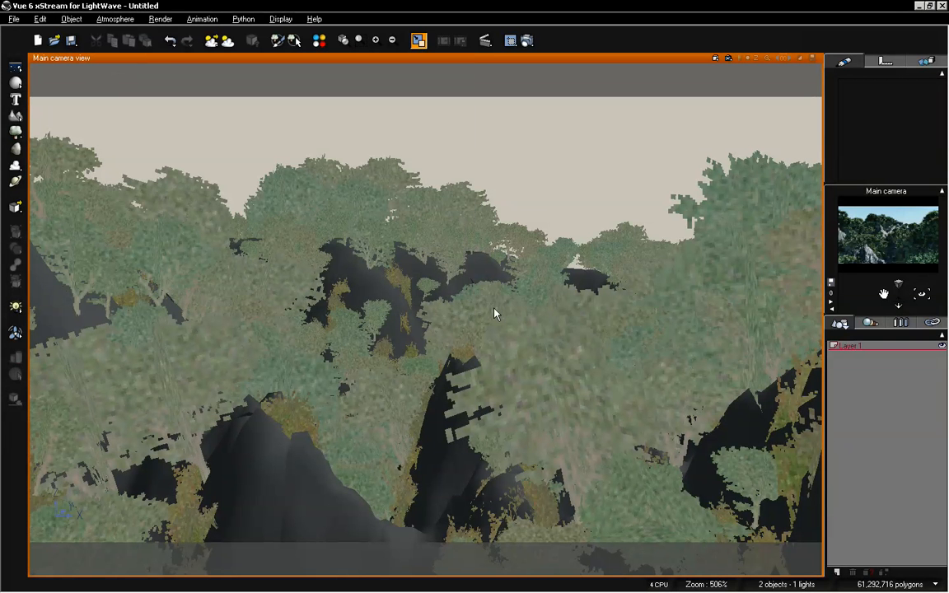
click(528, 41)
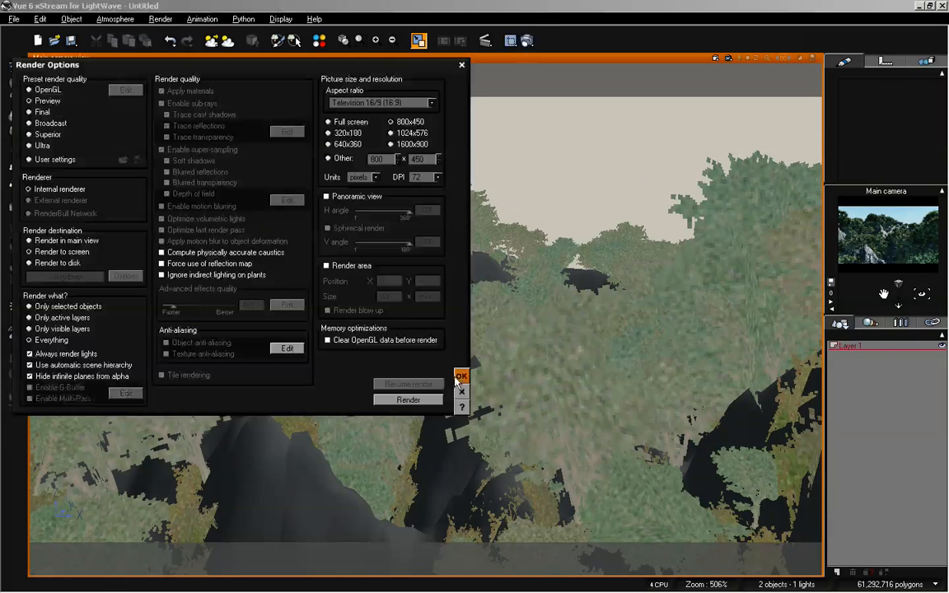
click(462, 377)
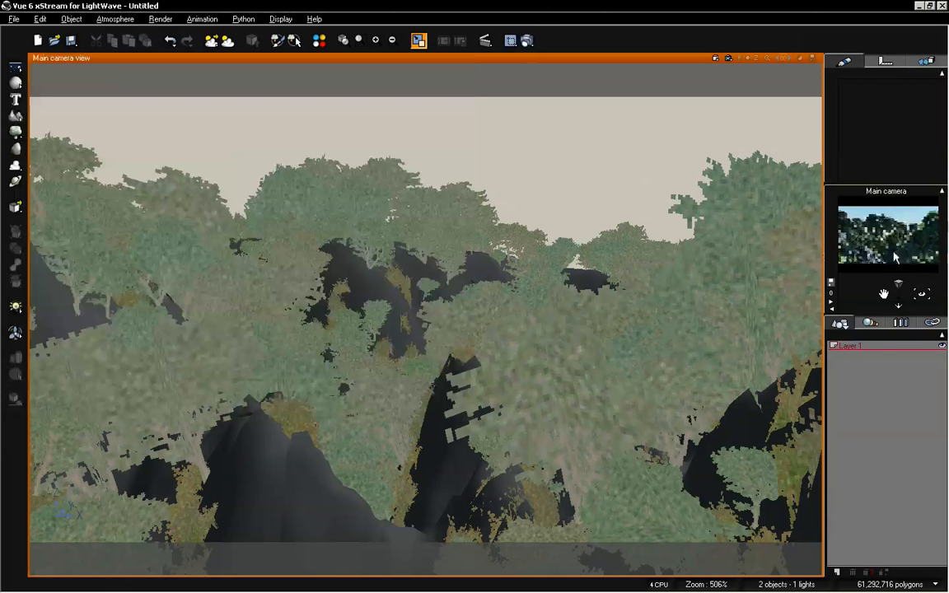
Switch to LightWave Layout and review the VueCamera properties and the volumetric effects list.
key(alt+Tab)
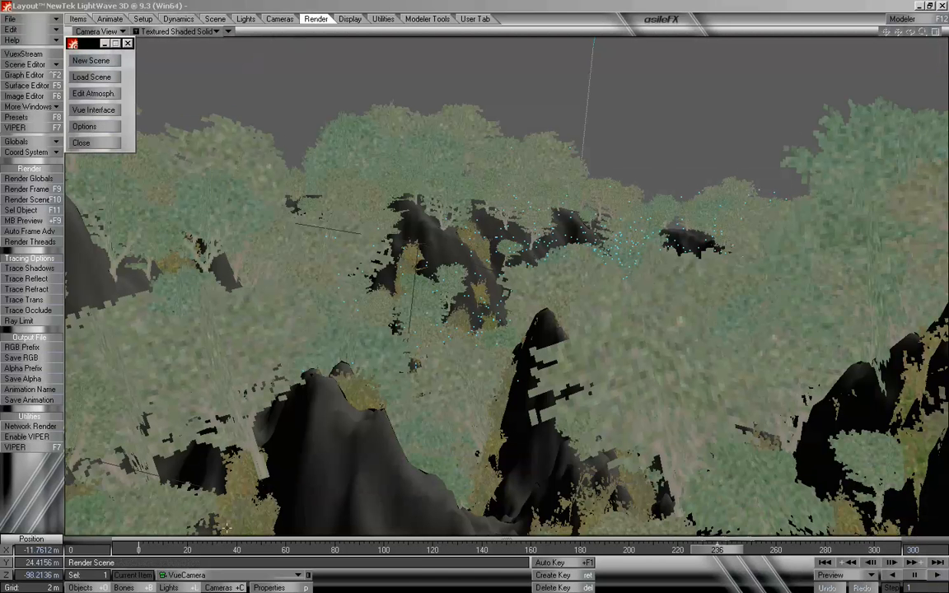
key(p)
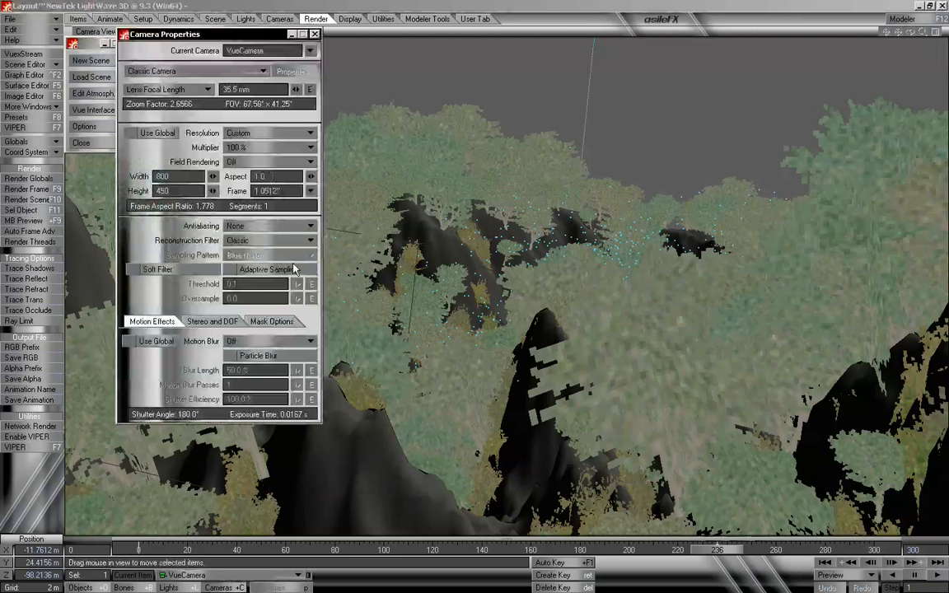
key(ctrl+F6)
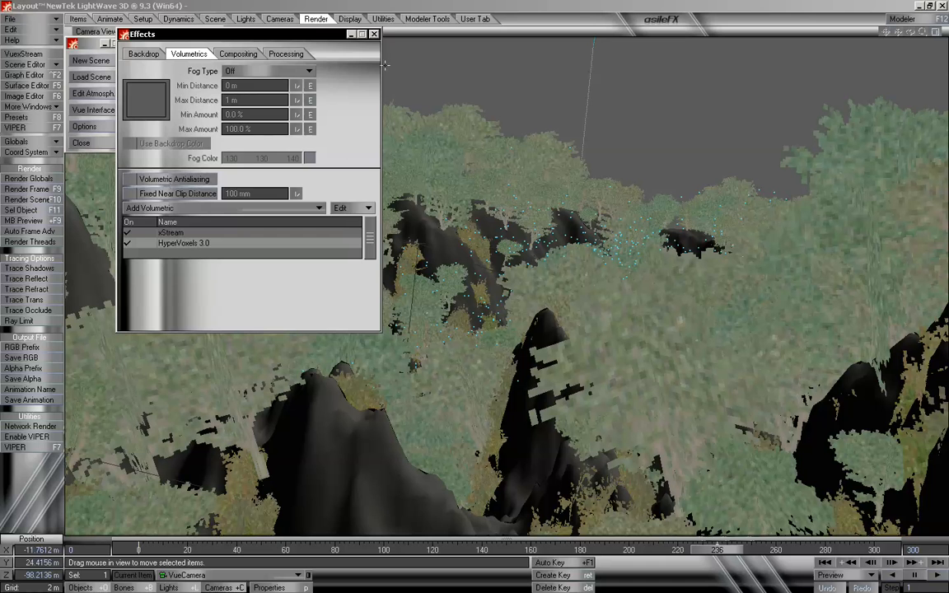
click(374, 36)
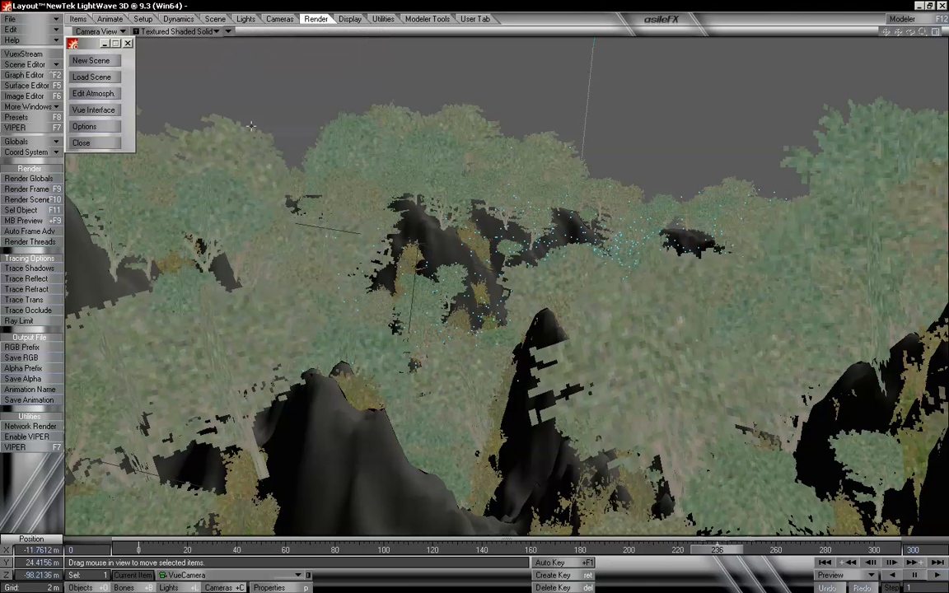
Start a test render of frame 236 and abort it.
click(30, 188)
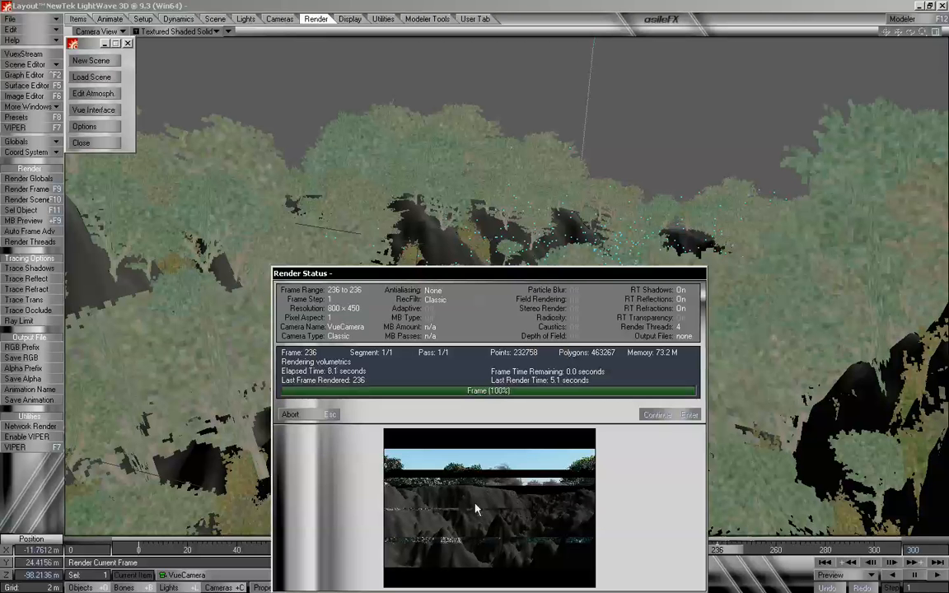
click(321, 417)
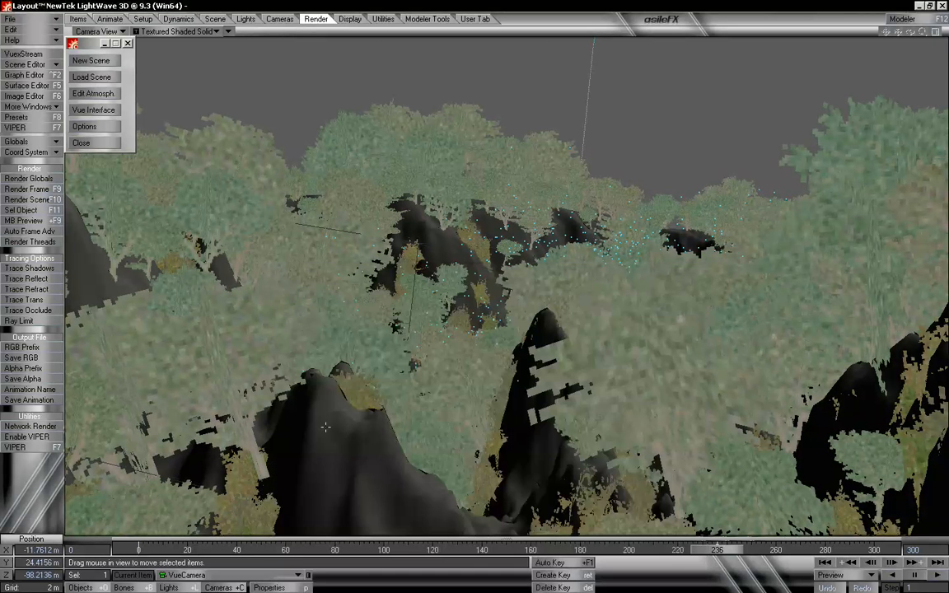
Open the object properties and set the object dissolve of Terrain_valley_lowpoly to 100%.
click(80, 587)
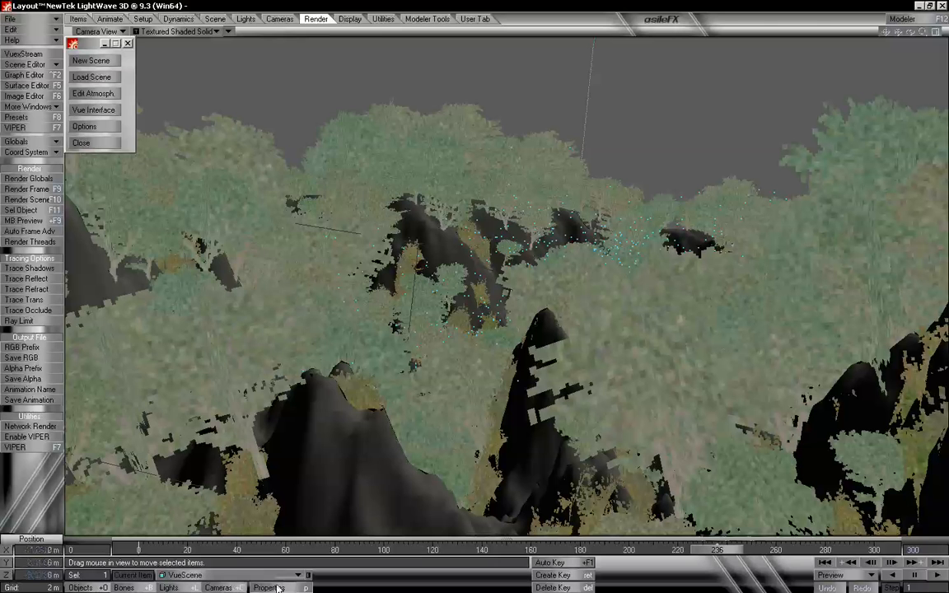
click(269, 588)
drag(256, 34, 262, 39)
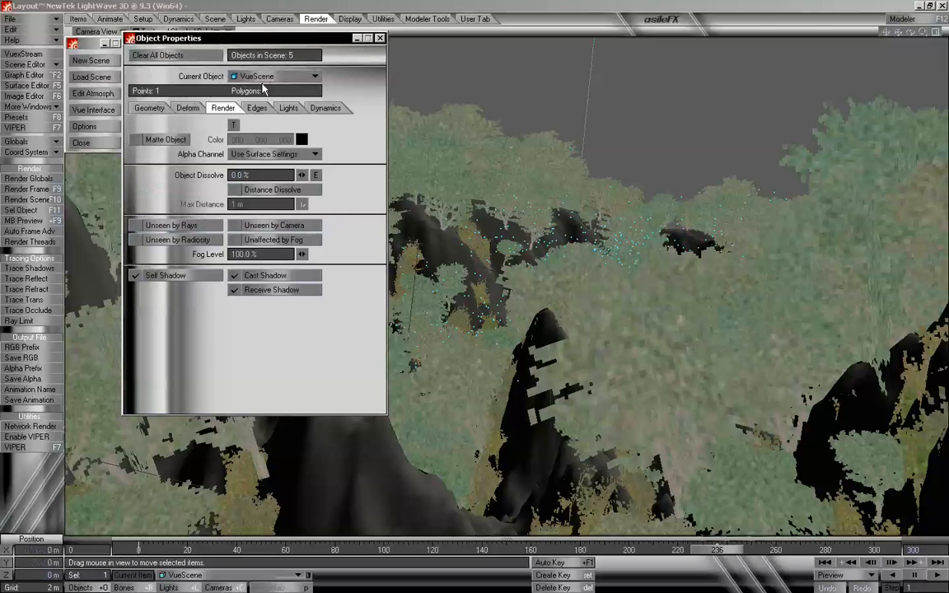
click(239, 75)
click(257, 89)
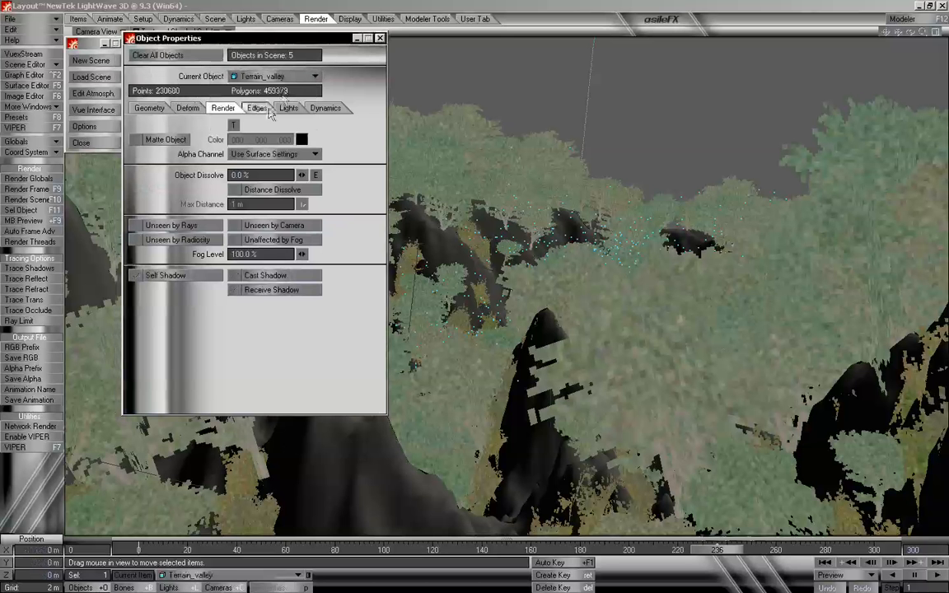
click(251, 76)
click(254, 96)
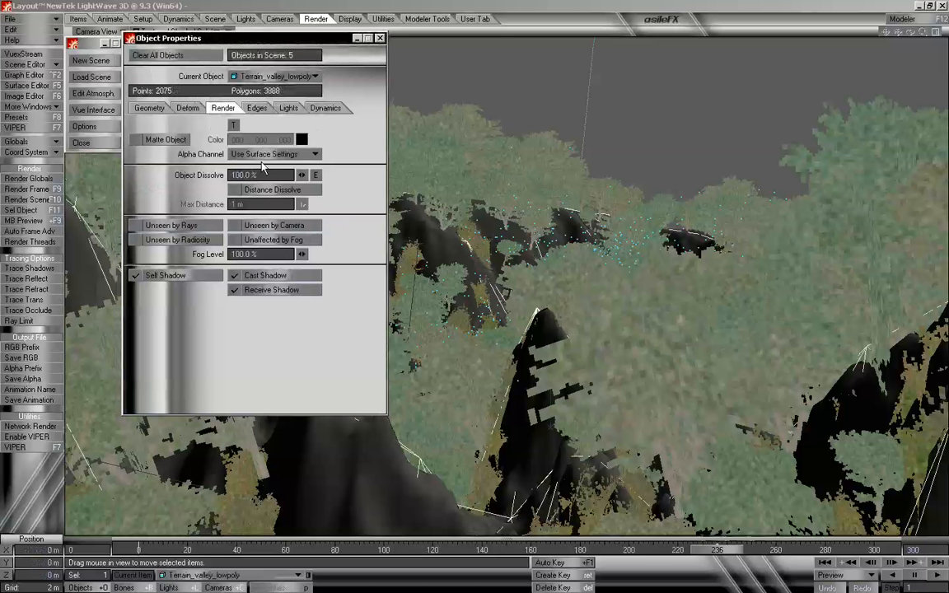
click(241, 175)
text(0)
drag(247, 178, 190, 178)
text(100)
key(Tab)
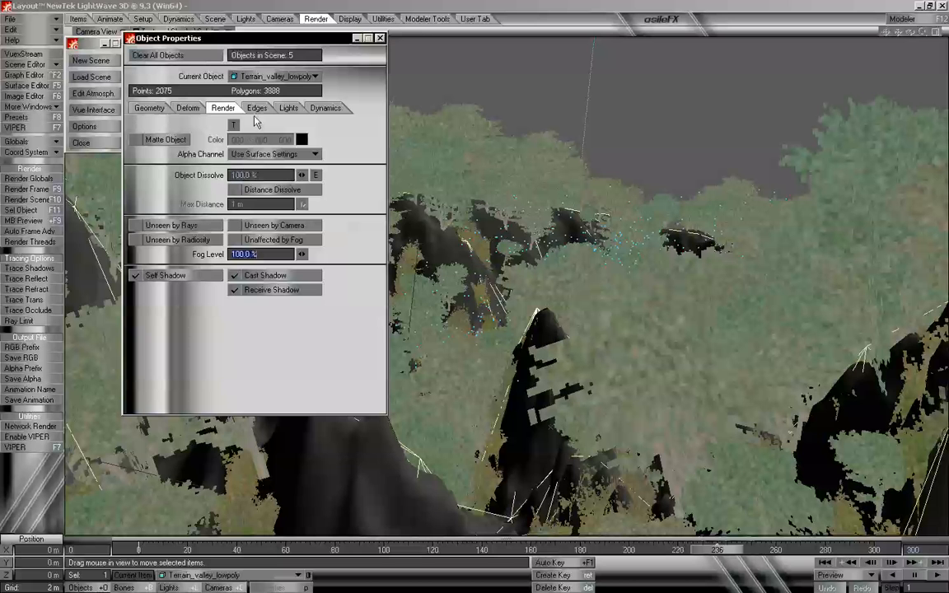
Set the object dissolve of Terrain_valley to 100%, close the object properties, and render the current frame.
click(258, 78)
click(258, 64)
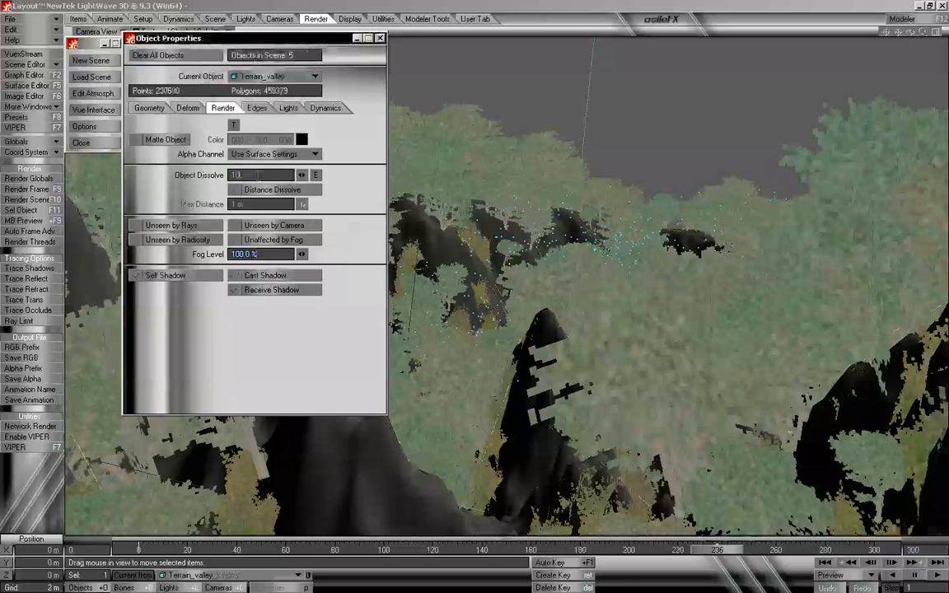
click(265, 80)
click(353, 181)
click(380, 38)
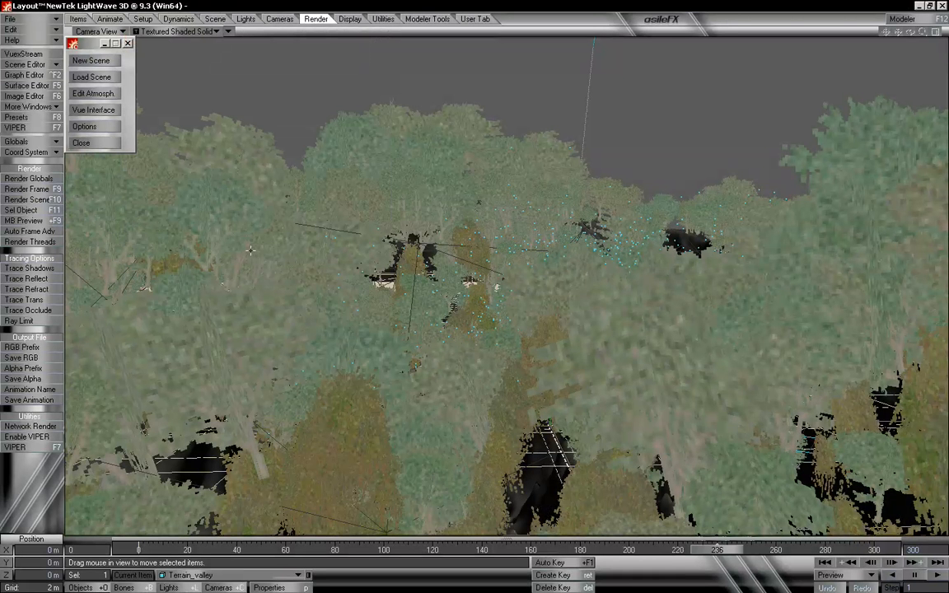
click(28, 189)
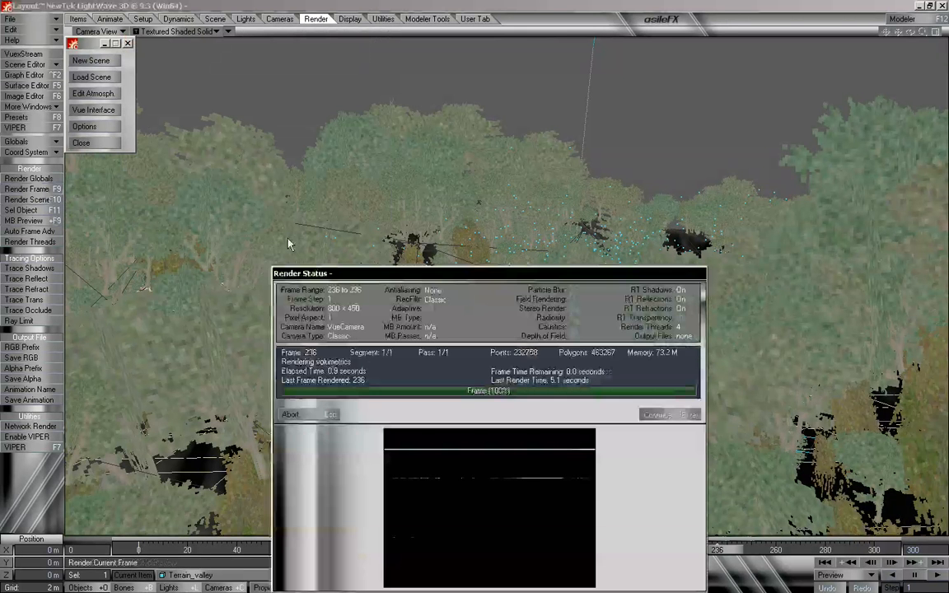